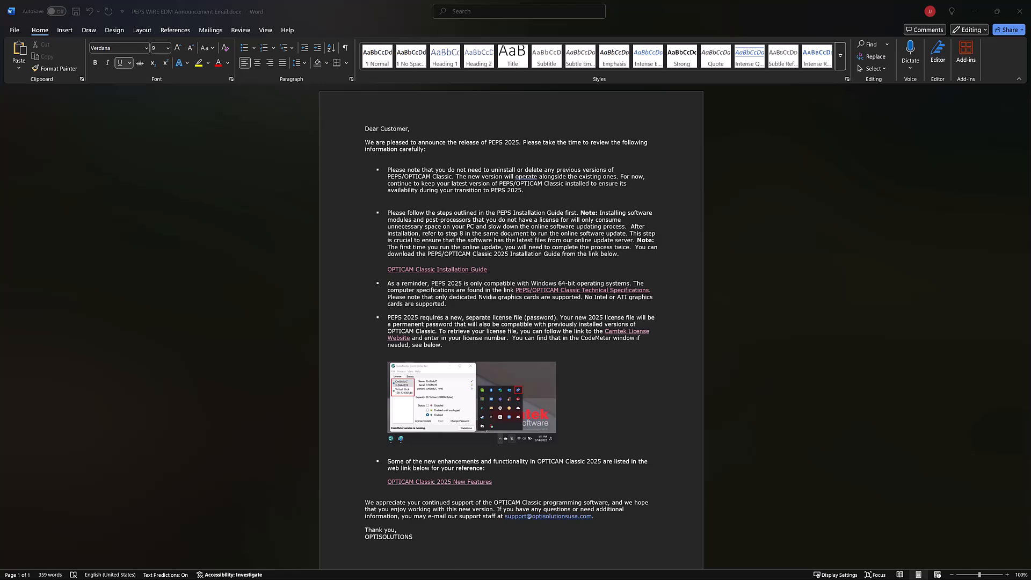
# Step: In Edge, review the System Specifications article in the Camtek Knowledge Base
pyautogui.hotkey('alt', 'Tab')
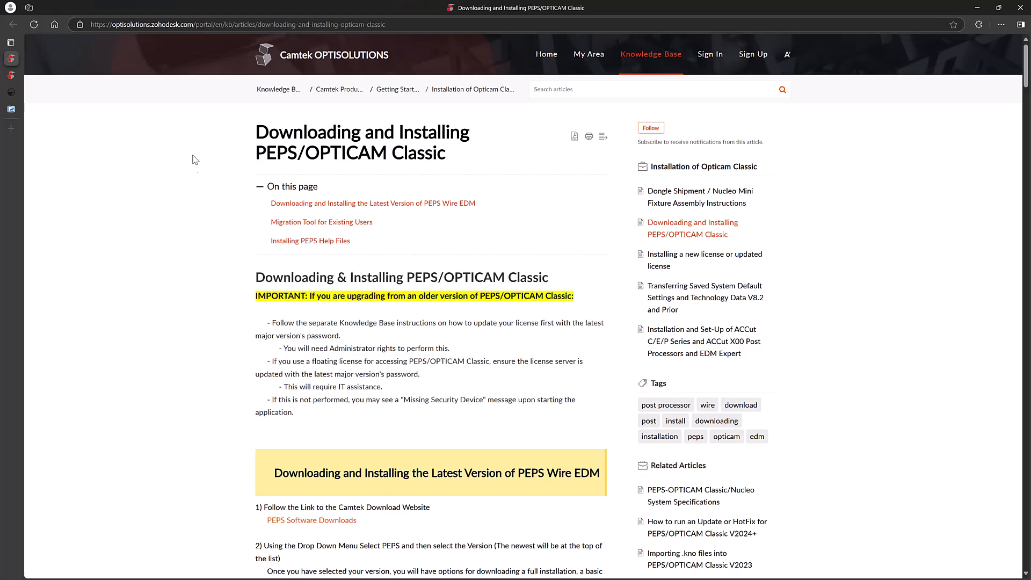
pyautogui.click(13, 76)
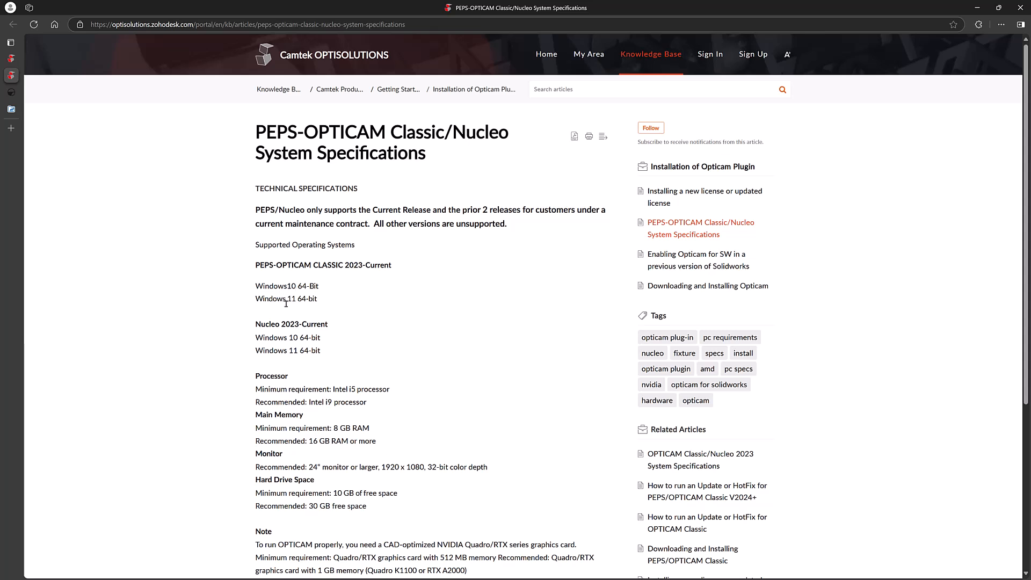
pyautogui.scroll(-3, 276, 460)
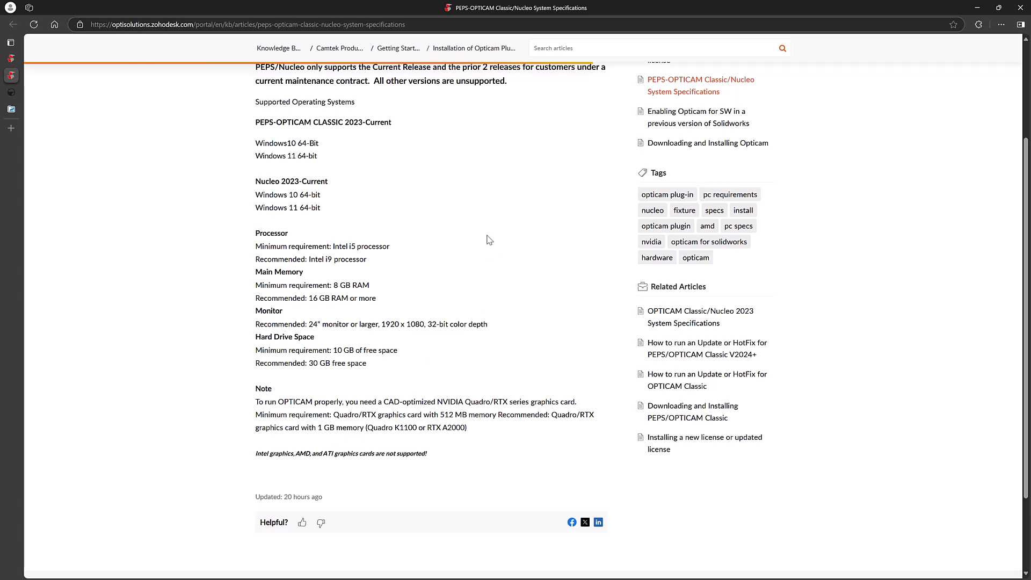
# Step: Back in the installation article, follow the PEPS Software Downloads link to Camtek's Downloads page
pyautogui.click(15, 57)
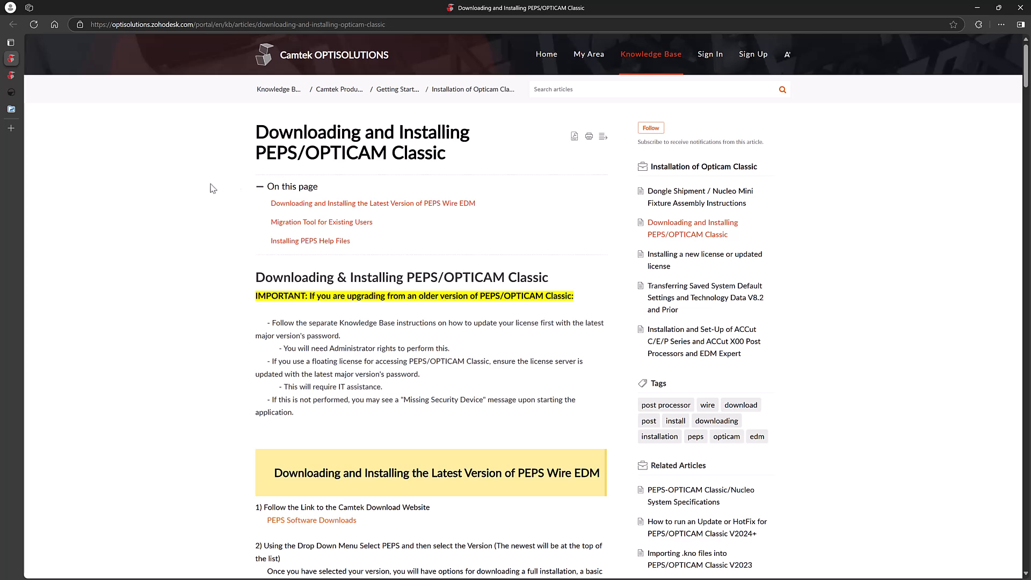
pyautogui.scroll(-3, 237, 235)
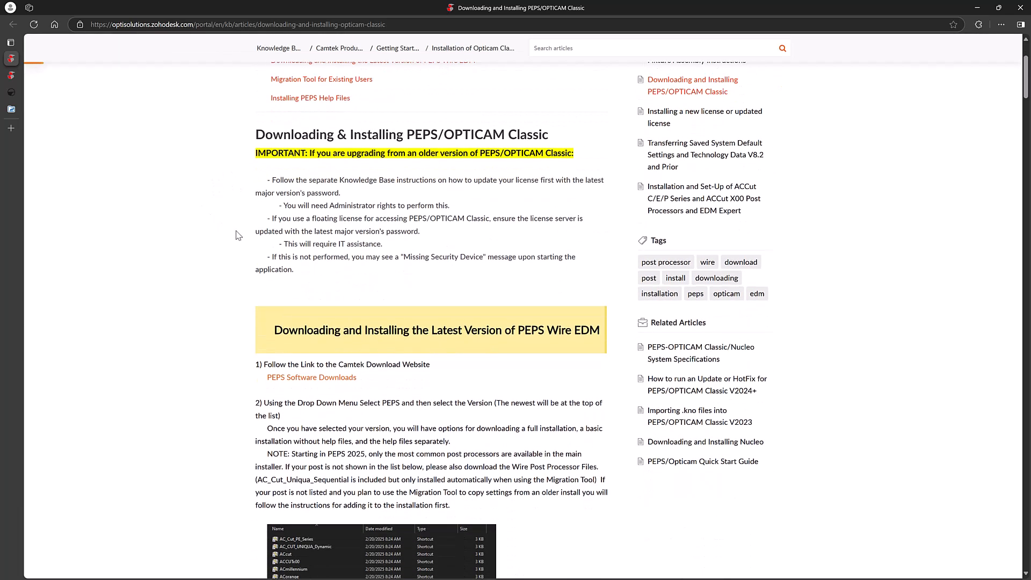
pyautogui.scroll(-3, 236, 183)
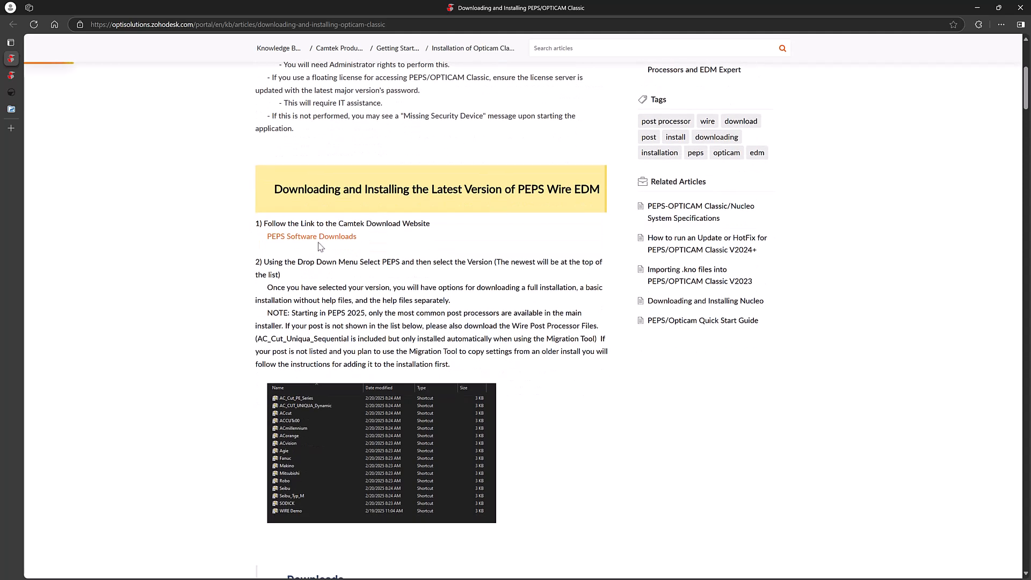
pyautogui.click(315, 242)
pyautogui.click(11, 76)
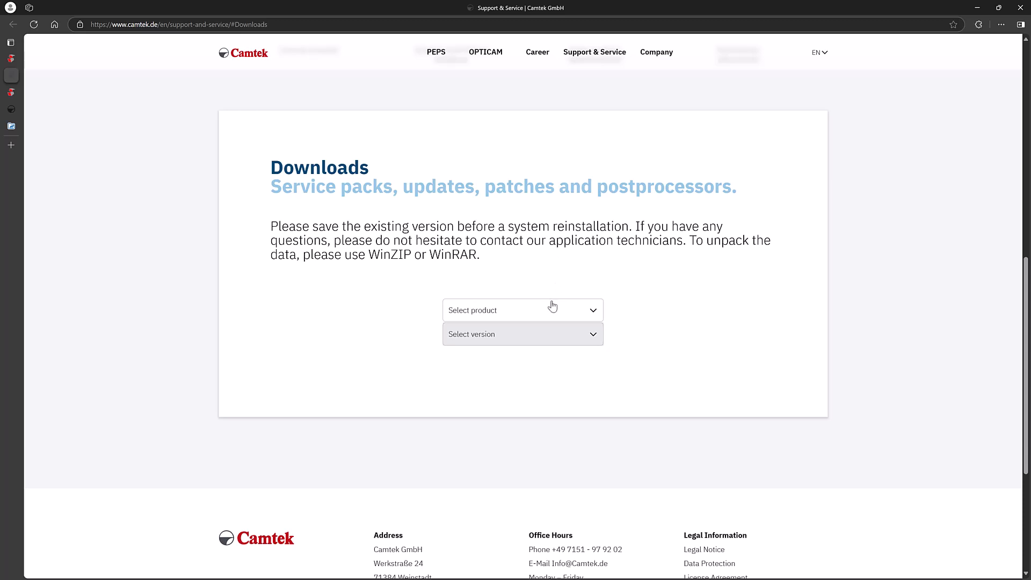
# Step: Select product PEPS and Version 2025 to list its downloads, including the 3,29 GB full installer
pyautogui.click(552, 314)
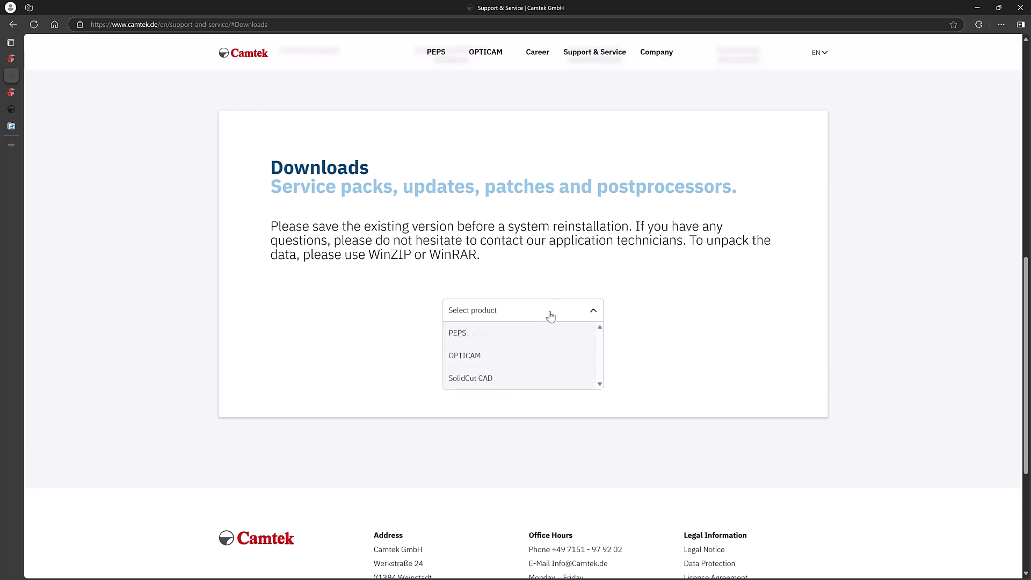
pyautogui.click(503, 342)
pyautogui.click(525, 337)
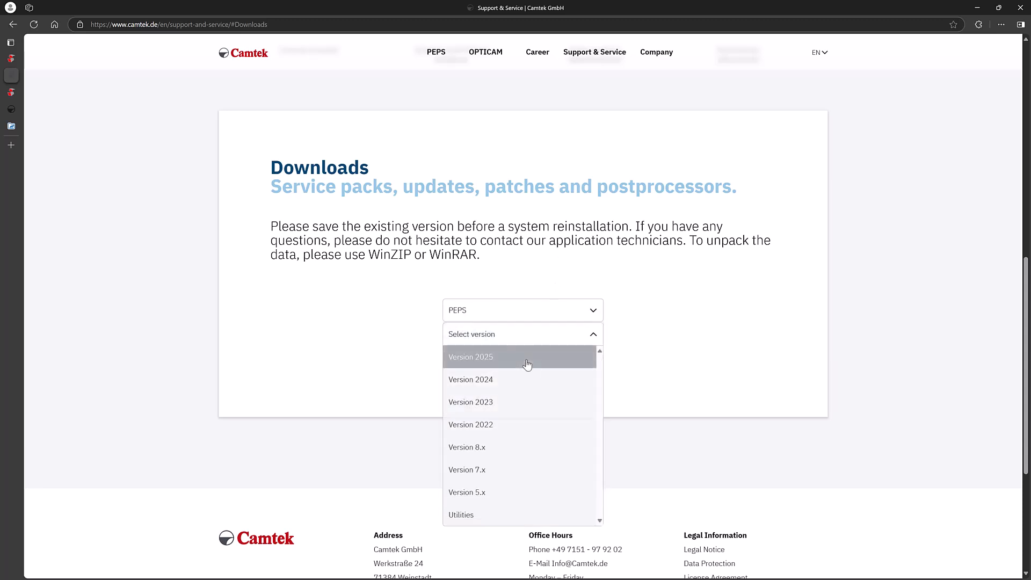
pyautogui.click(526, 361)
pyautogui.scroll(-3, 348, 302)
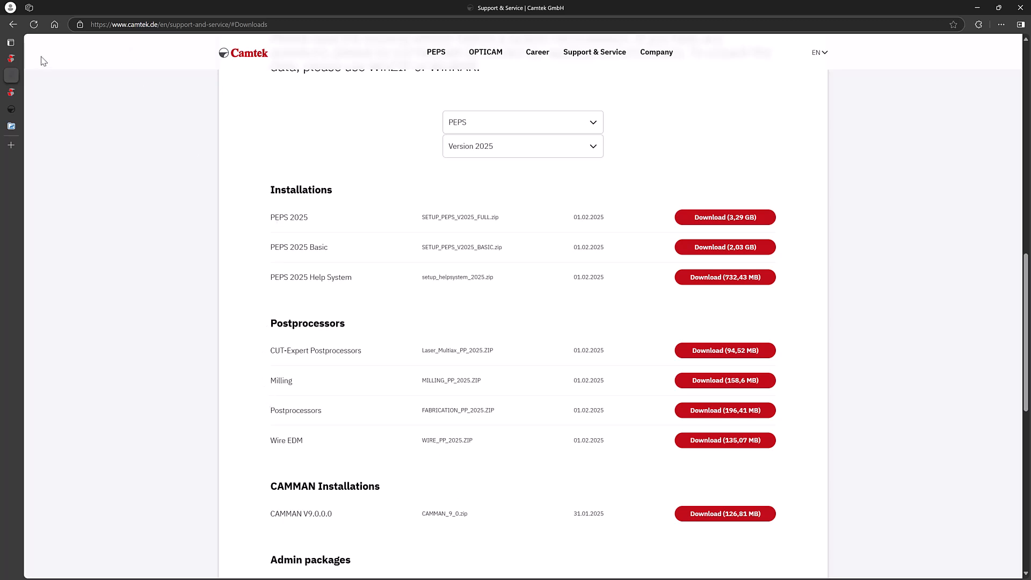
# Step: Return to the Downloading and Installing PEPS/OPTICAM Classic article and read step 3 on unzipping files
pyautogui.moveTo(14, 64)
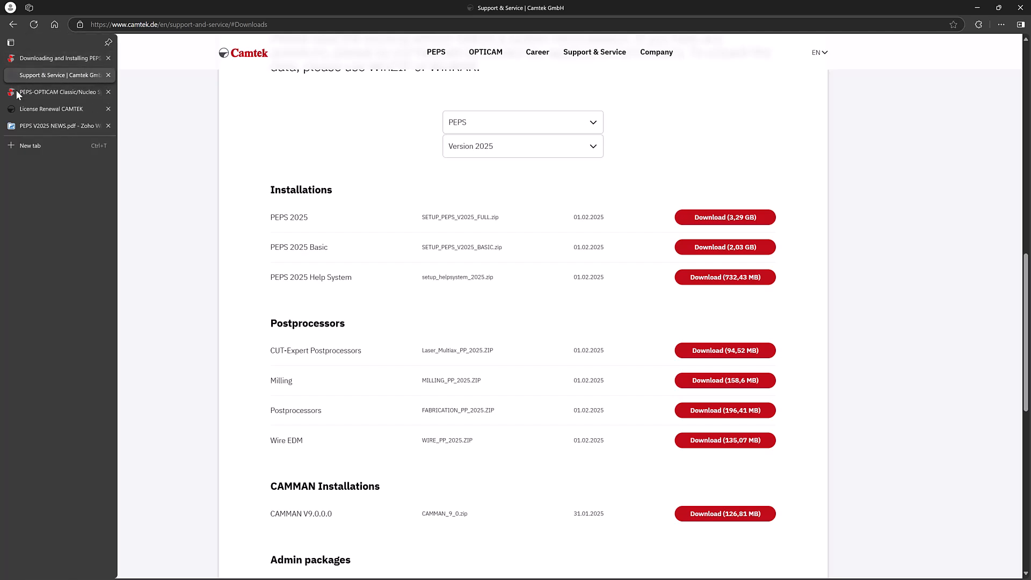
pyautogui.click(15, 91)
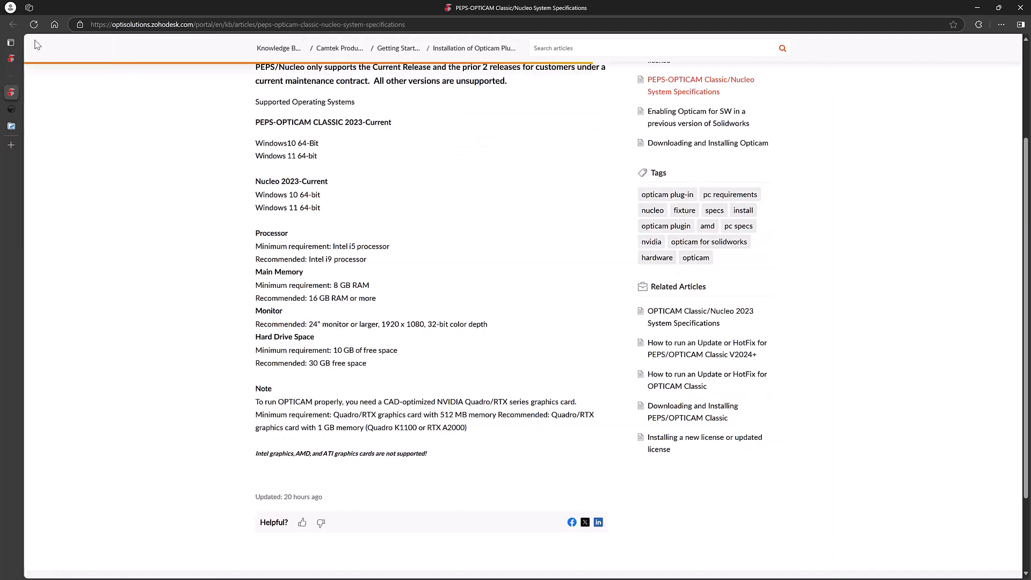
pyautogui.click(11, 59)
pyautogui.scroll(-2, 277, 288)
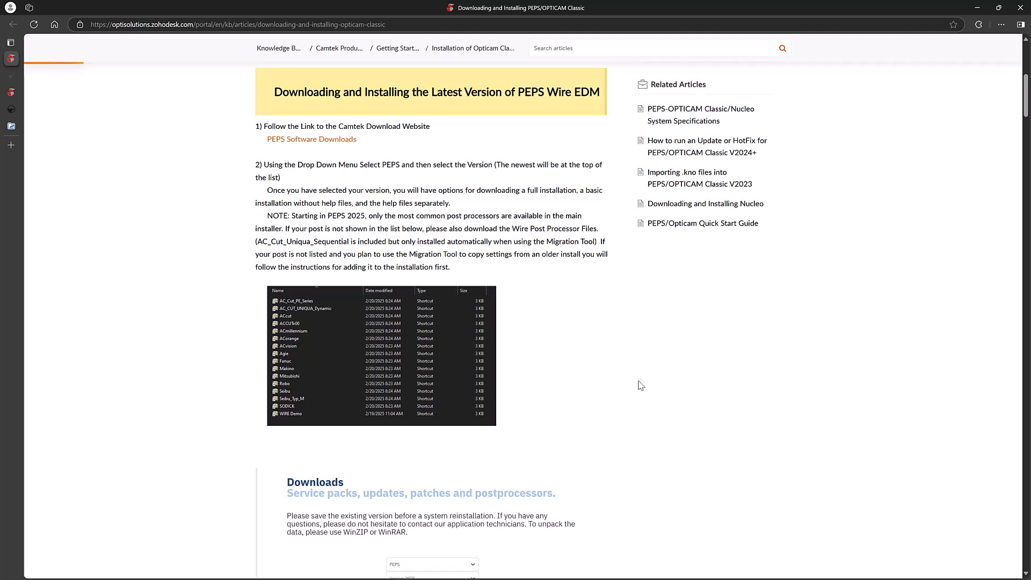
pyautogui.scroll(-3, 591, 391)
pyautogui.scroll(-2, 591, 391)
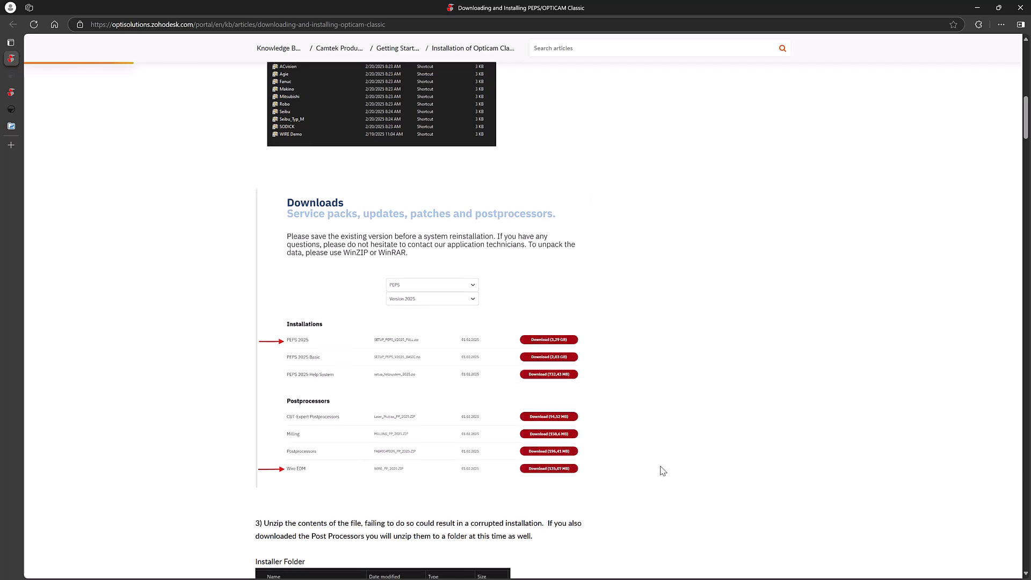
pyautogui.scroll(-3, 656, 469)
pyautogui.scroll(-1, 632, 454)
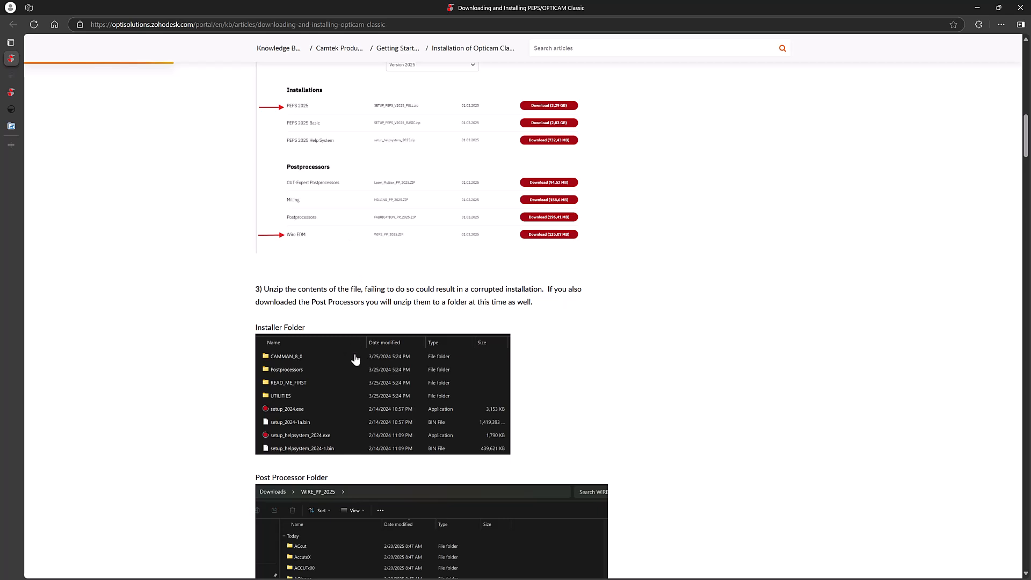
pyautogui.scroll(-5, 352, 404)
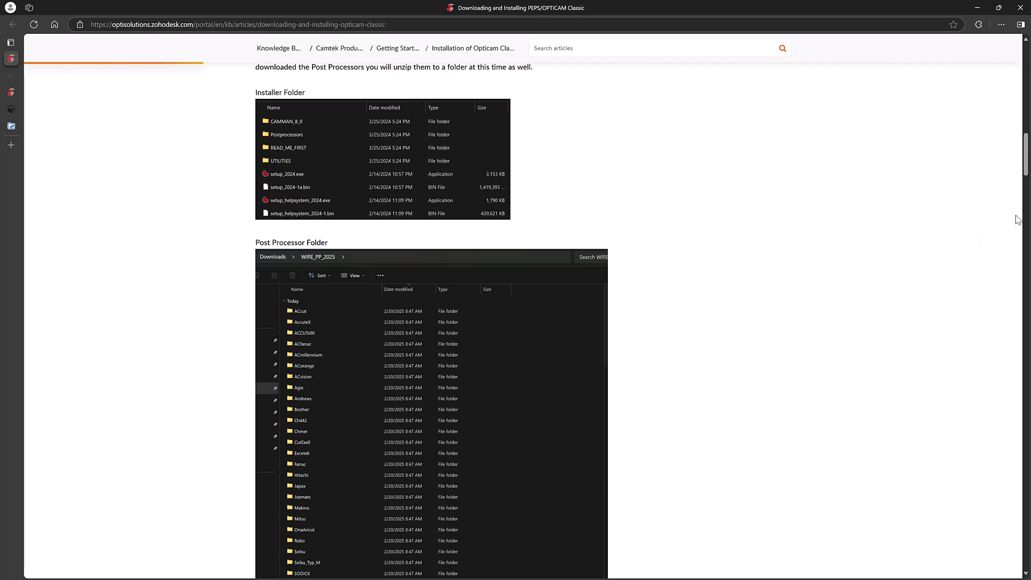
# Step: Select ACfanuc in WIRE_PP_2025 and open SETUP_PEPS_V2025_FULL\Postprocessors\wire in another window
pyautogui.click(978, 10)
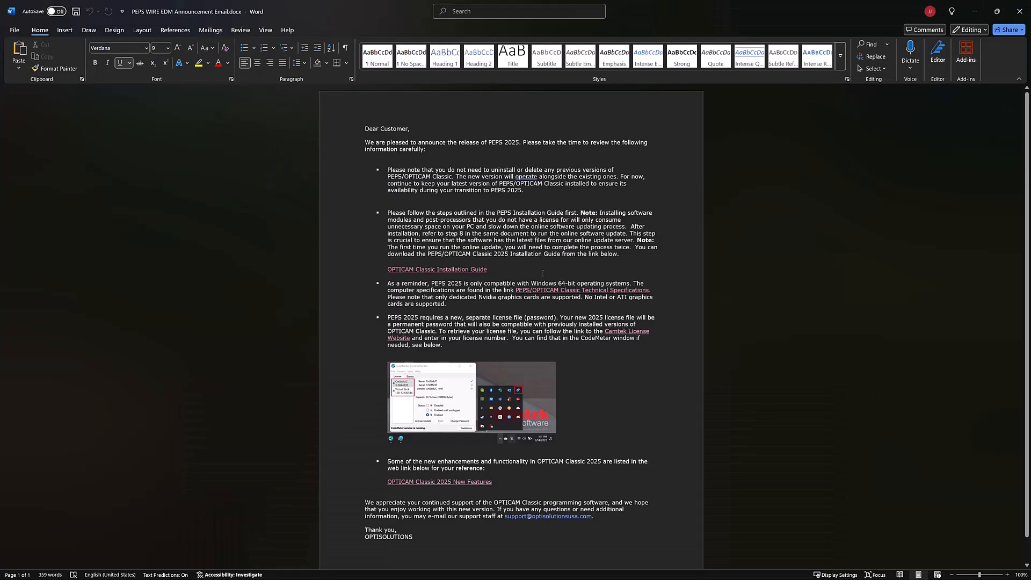
pyautogui.click(974, 11)
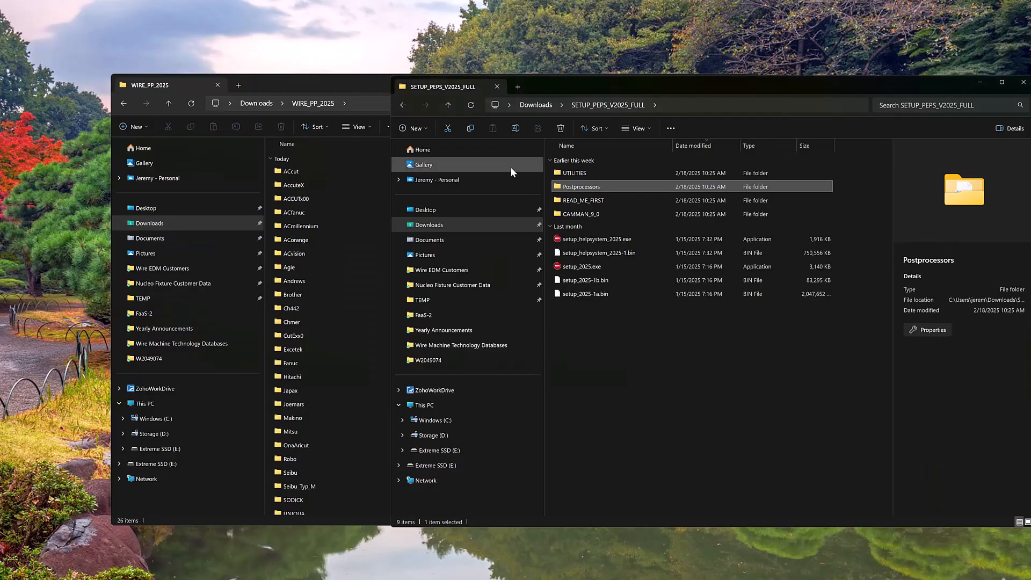
pyautogui.click(343, 80)
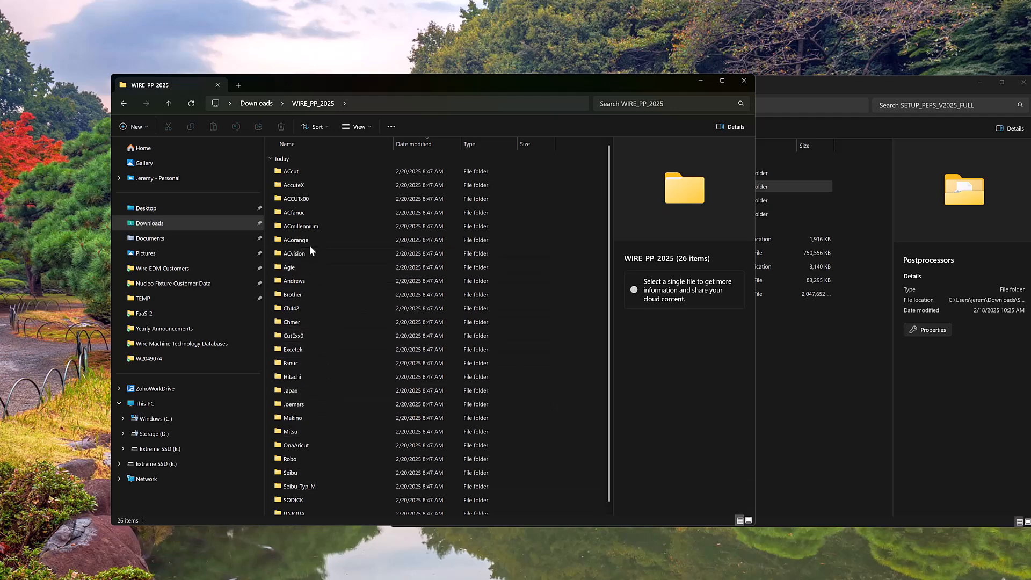
pyautogui.click(297, 214)
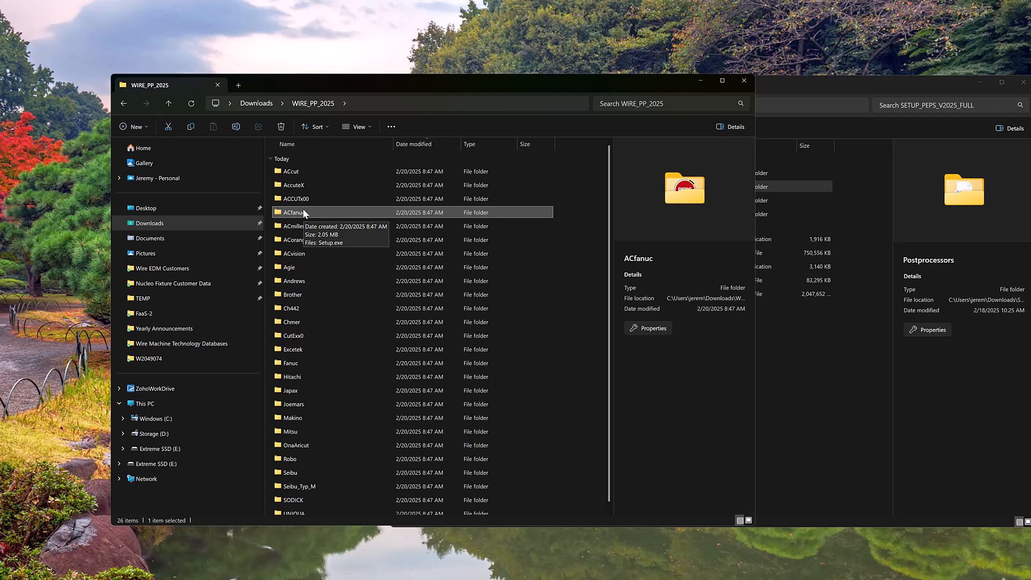
pyautogui.click(933, 86)
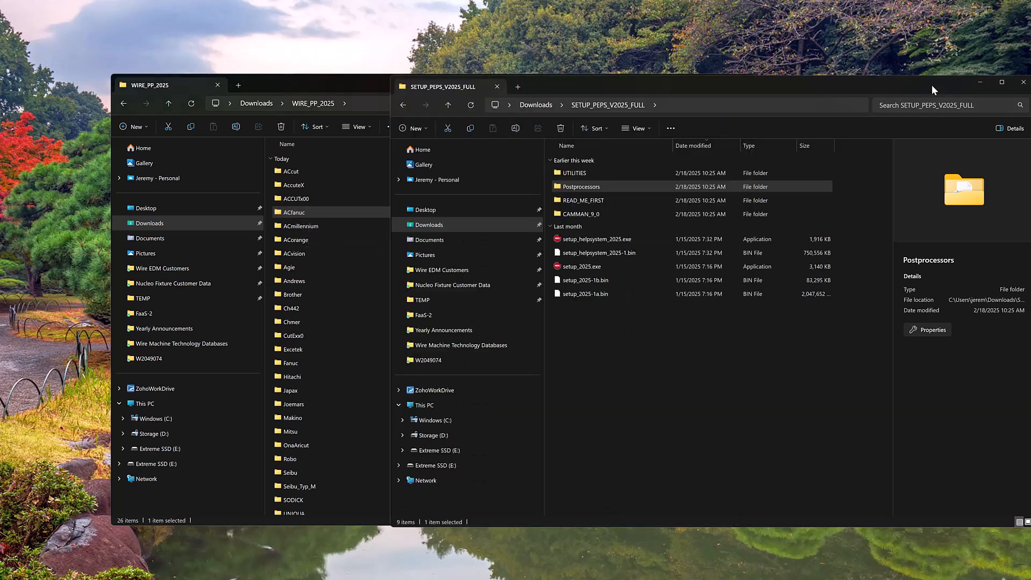
pyautogui.doubleClick(590, 186)
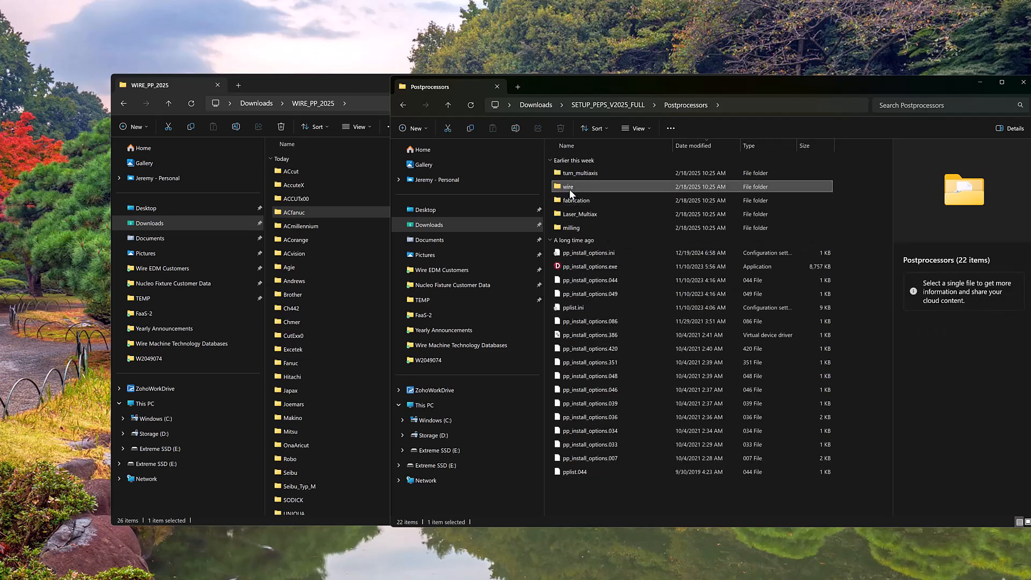
pyautogui.doubleClick(569, 188)
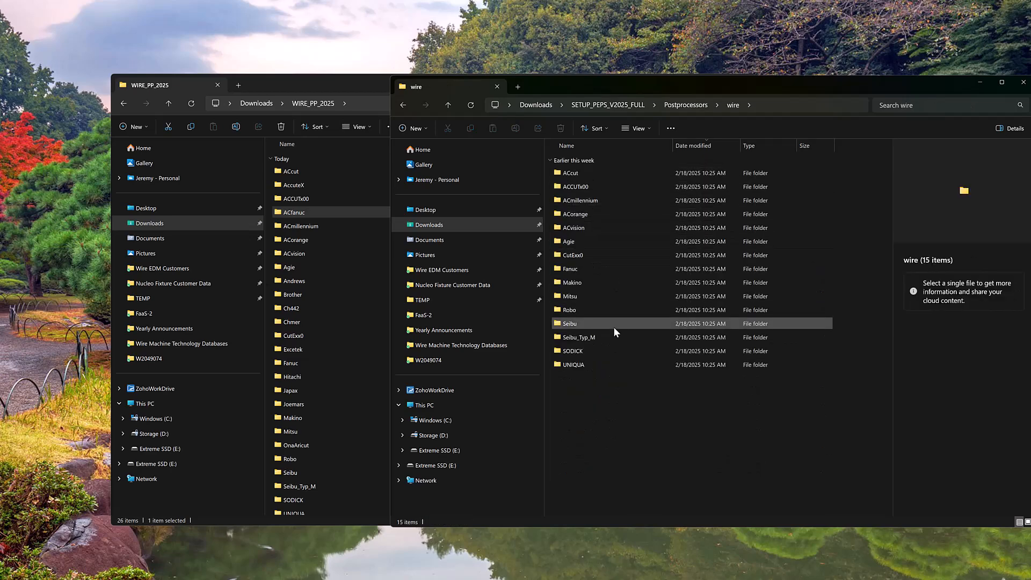
# Step: Copy the ACfanuc folder and paste it into the installer's wire postprocessors folder
pyautogui.rightClick(323, 211)
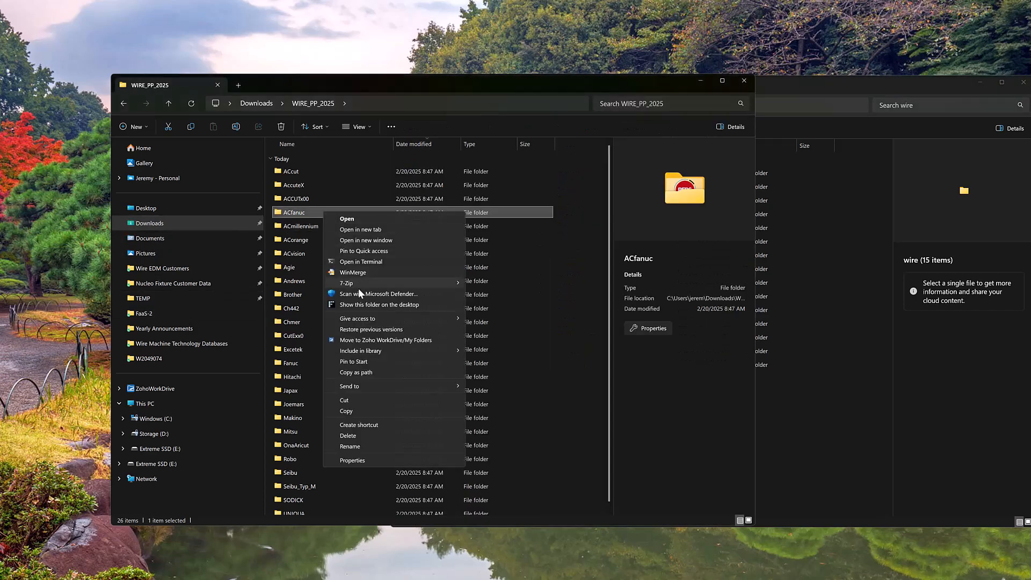
pyautogui.click(345, 411)
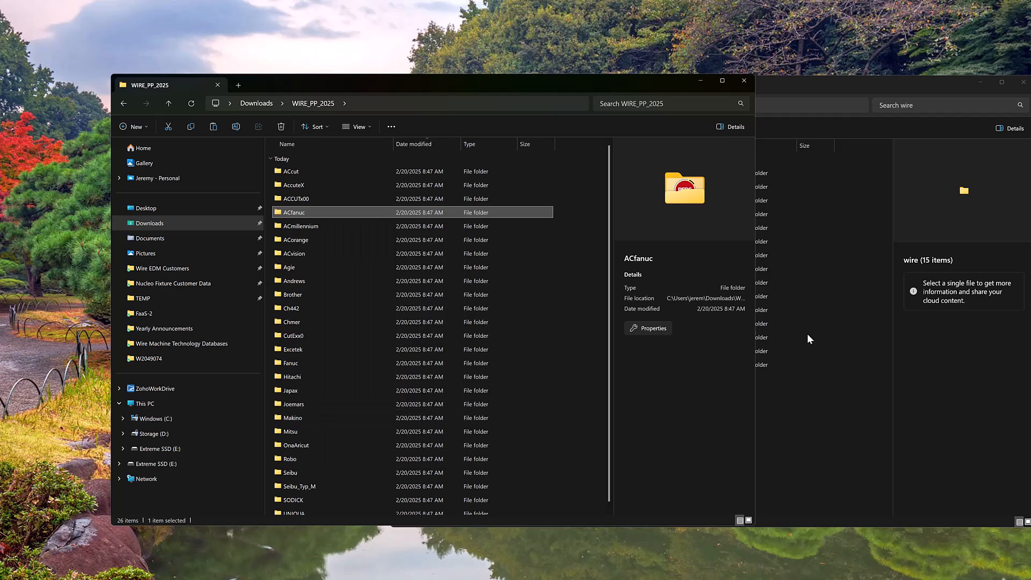
pyautogui.click(803, 422)
pyautogui.rightClick(652, 427)
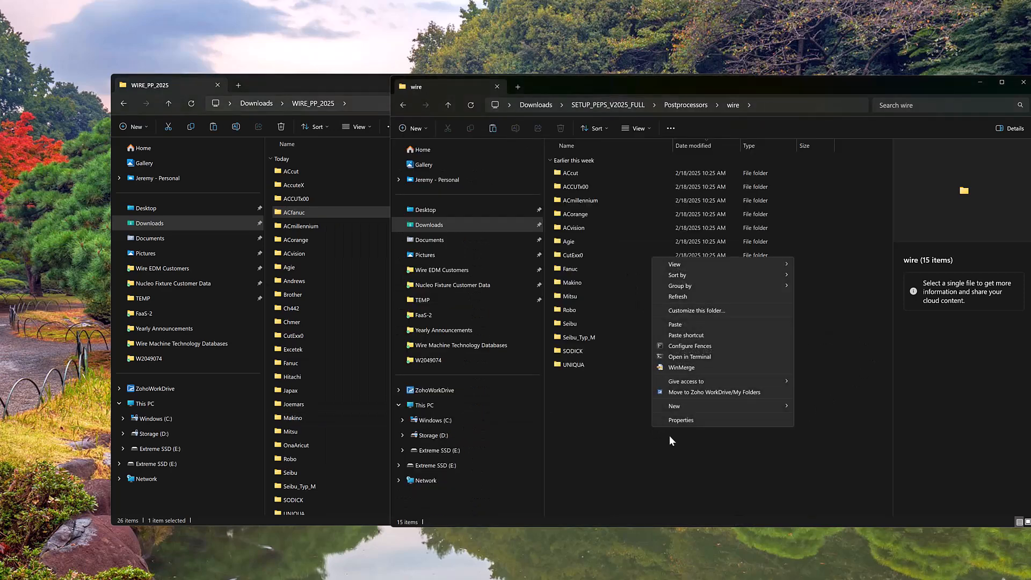
pyautogui.click(673, 325)
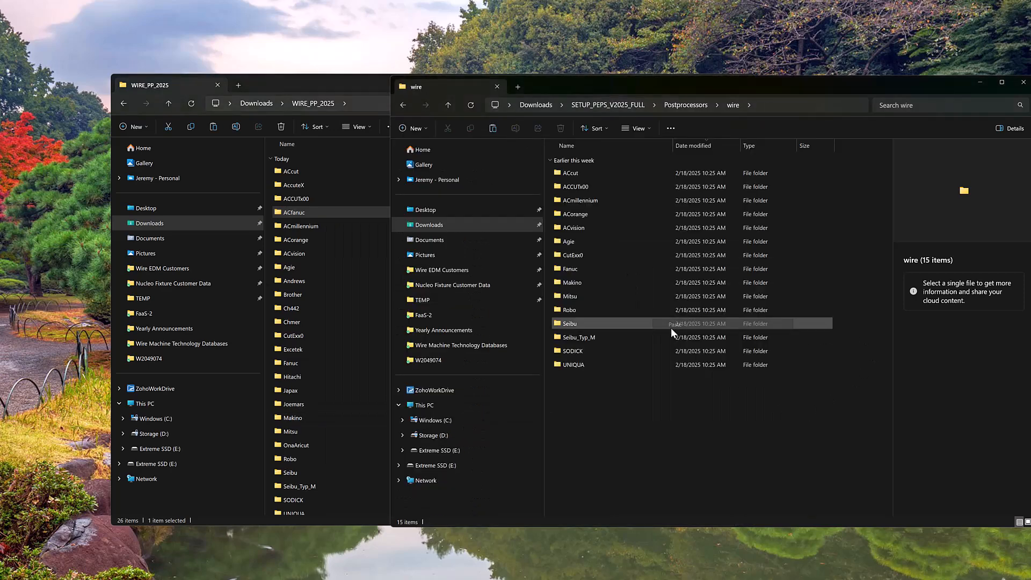
pyautogui.click(614, 476)
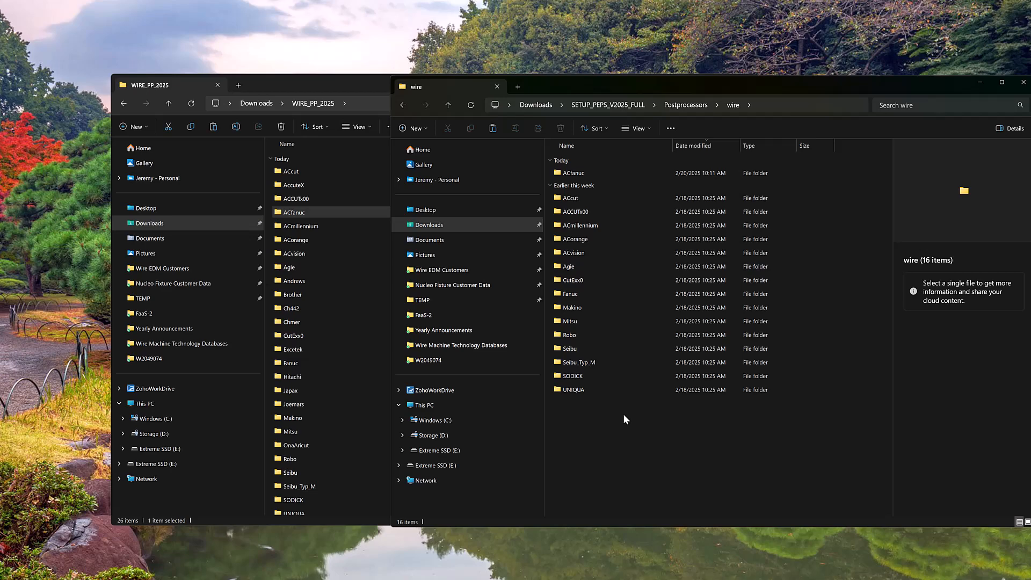
# Step: Move the wire folder window aside, then close it, leaving WIRE_PP_2025 visible
pyautogui.moveTo(556, 82); pyautogui.dragTo(401, 92)
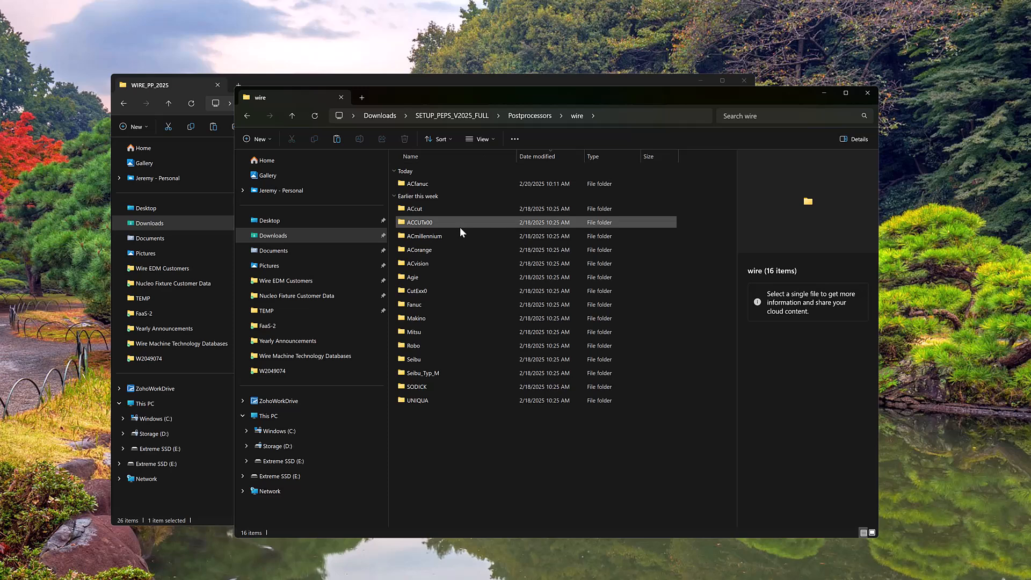
pyautogui.moveTo(472, 97); pyautogui.dragTo(527, 86)
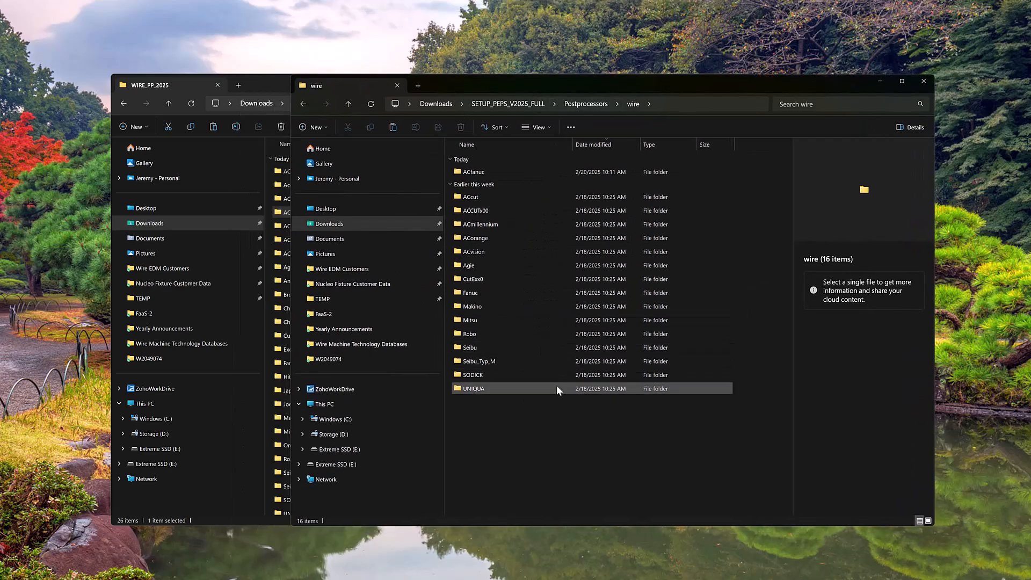
pyautogui.click(927, 86)
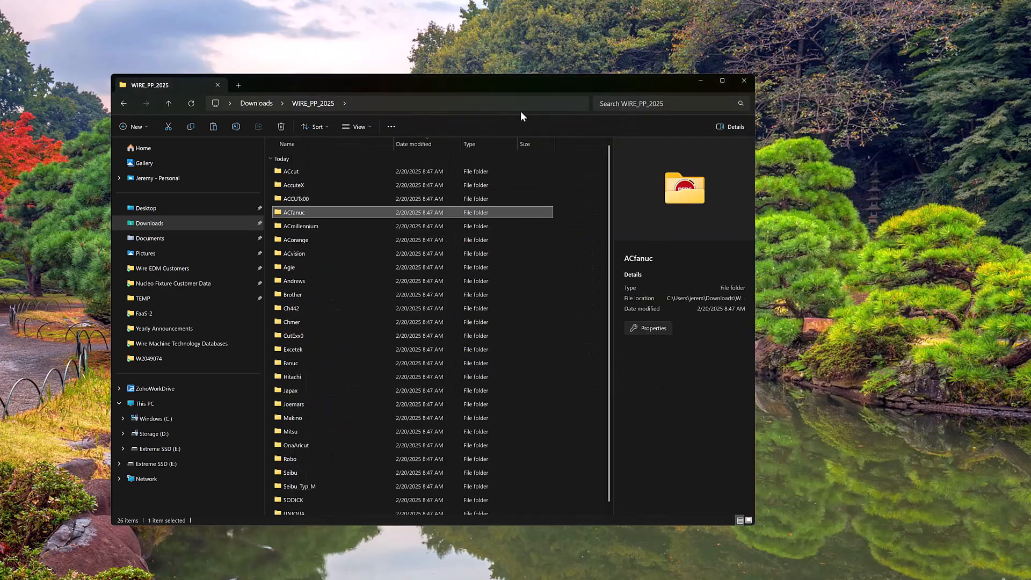
# Step: From Downloads, open SETUP_PEPS_V2025_FULL and run setup_2025.exe as administrator
pyautogui.click(257, 104)
pyautogui.click(315, 270)
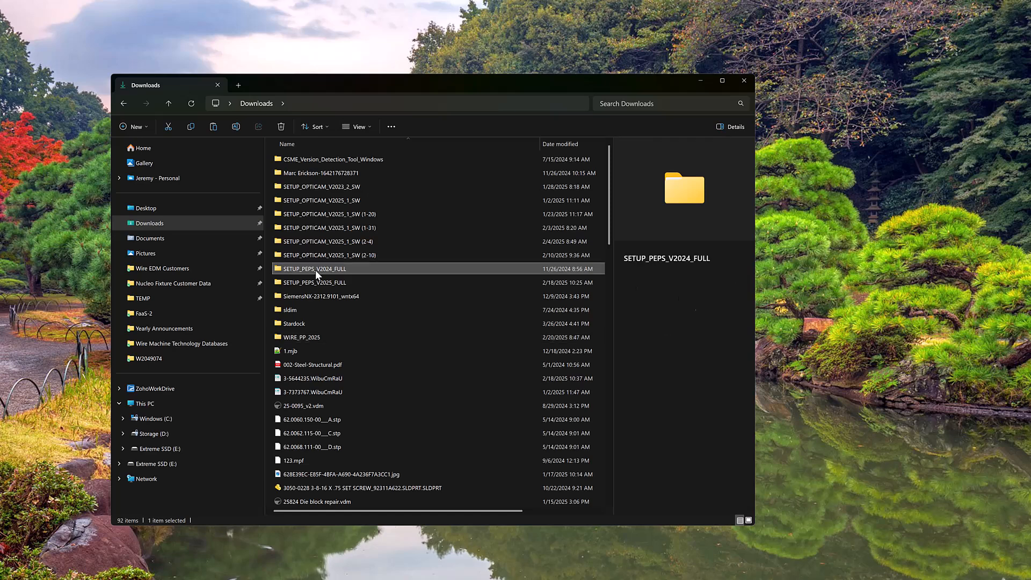
pyautogui.doubleClick(316, 283)
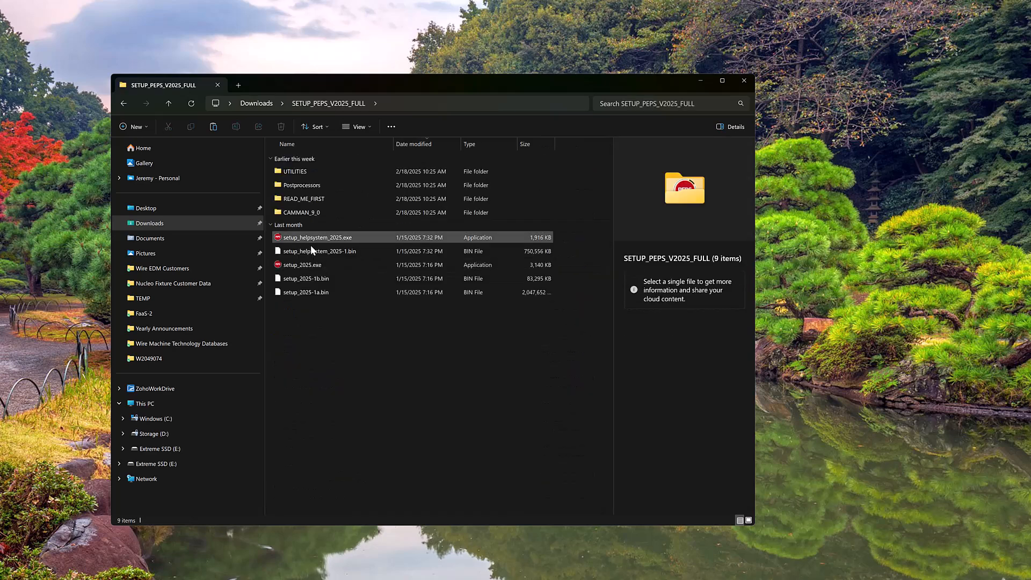
pyautogui.click(308, 266)
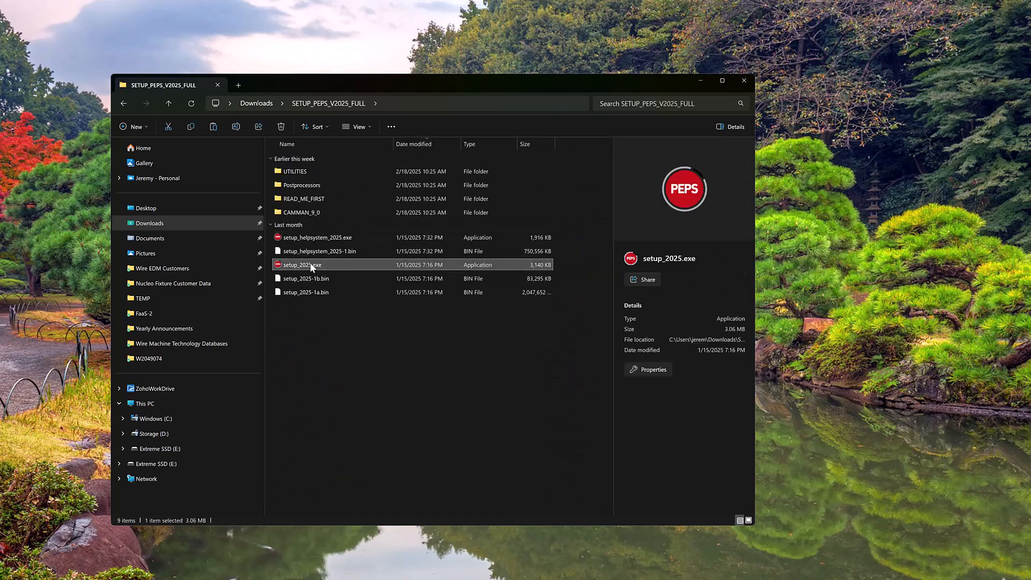
pyautogui.rightClick(311, 264)
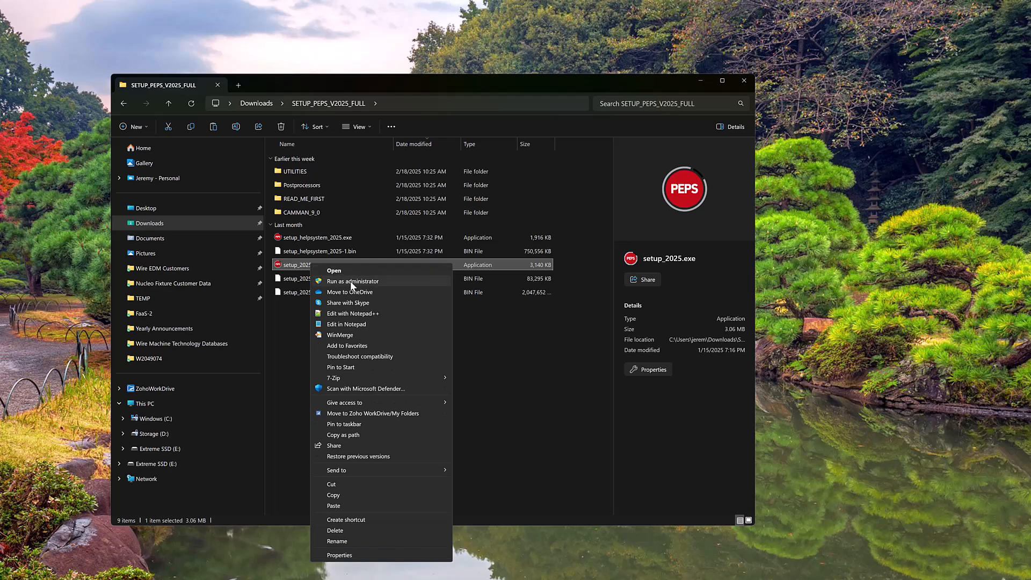
pyautogui.click(501, 385)
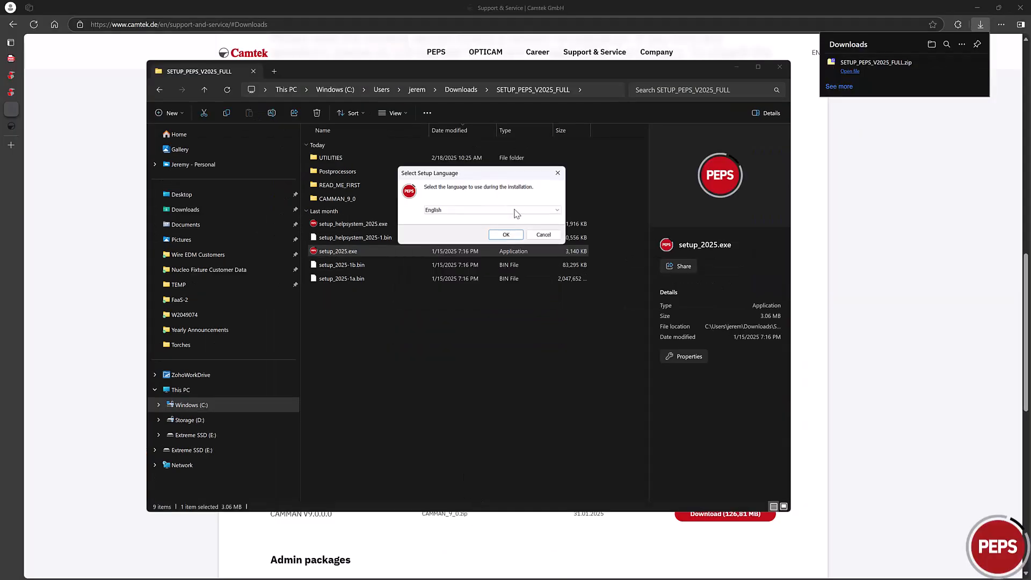
# Step: Confirm English as setup language and choose Floating Dongle with server address 127.0.0.1
pyautogui.click(505, 235)
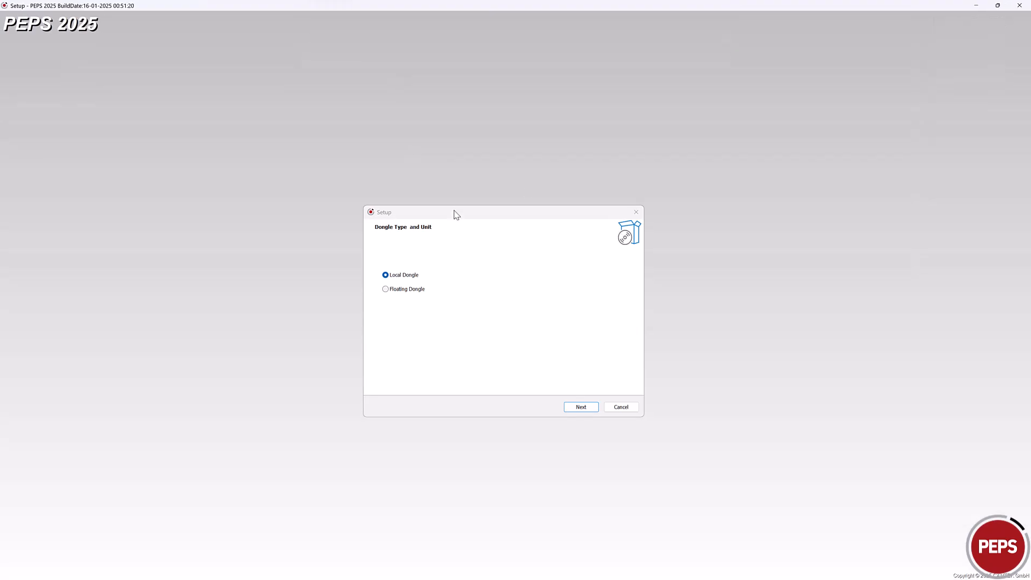
pyautogui.moveTo(460, 216); pyautogui.dragTo(464, 152)
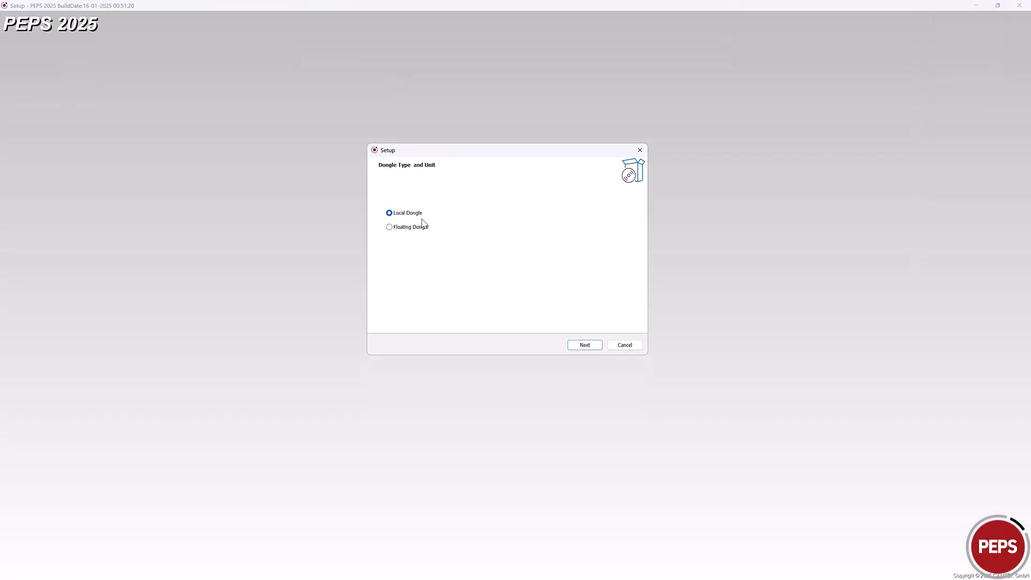
pyautogui.click(407, 231)
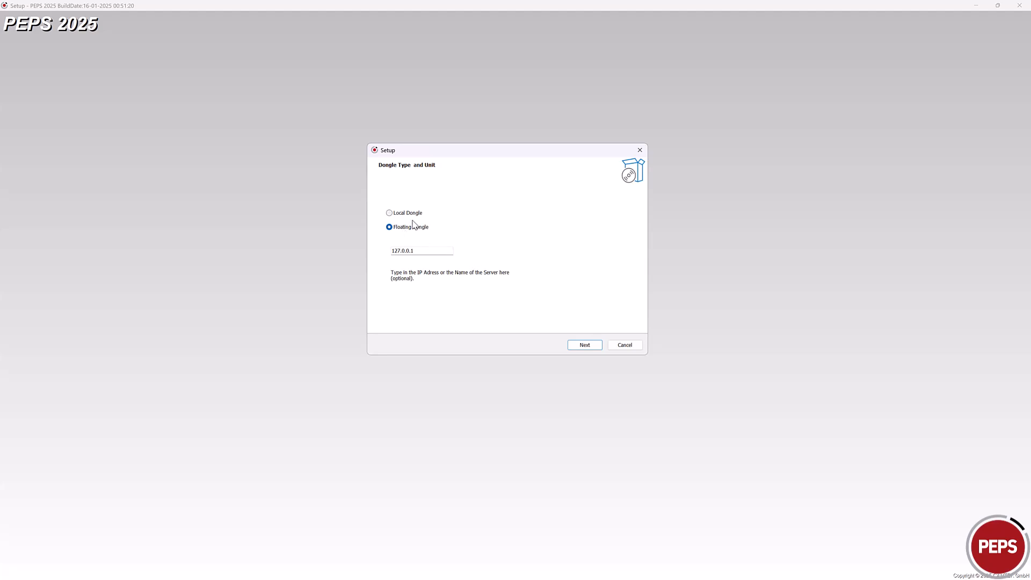
pyautogui.click(405, 217)
pyautogui.click(400, 230)
# Step: Accept the license agreement and keep the default install folder and data directory
pyautogui.click(583, 346)
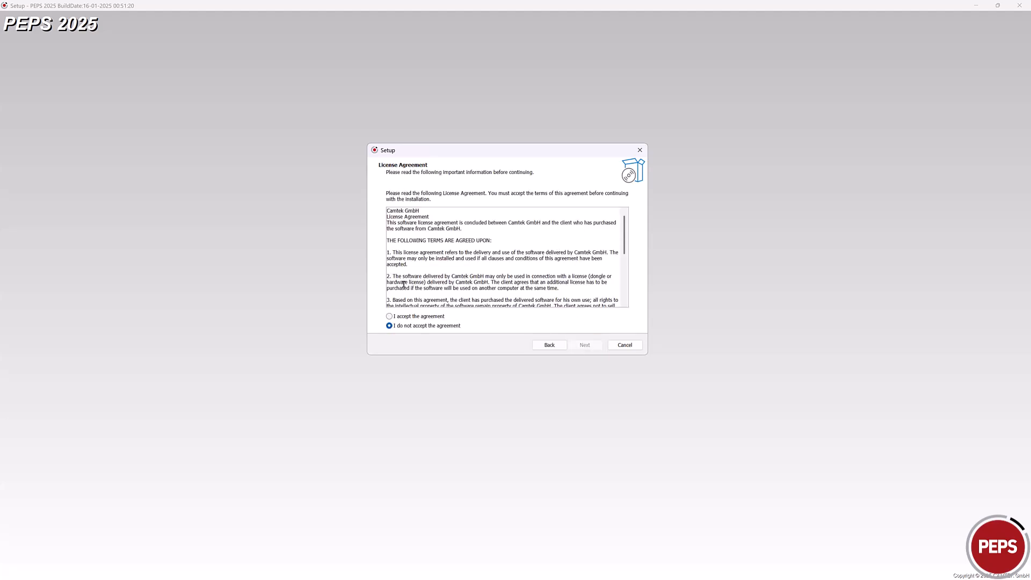
pyautogui.click(389, 316)
pyautogui.click(583, 347)
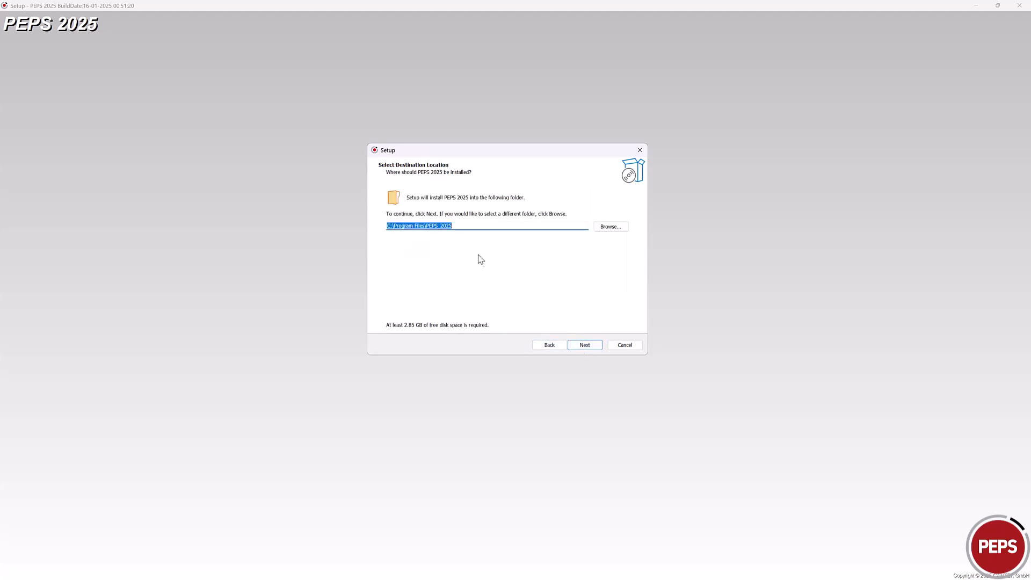
pyautogui.click(590, 349)
pyautogui.click(590, 348)
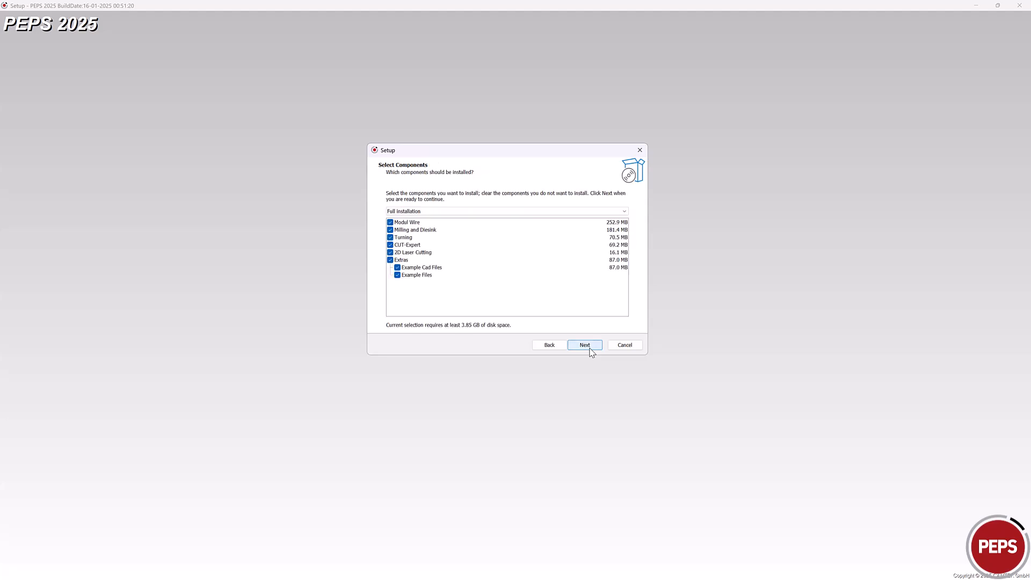
# Step: Untick Milling and Diesink, Turning, CUT-Expert and 2D Laser Cutting, leaving a 3.21 GB Wire custom install
pyautogui.click(393, 213)
pyautogui.click(418, 230)
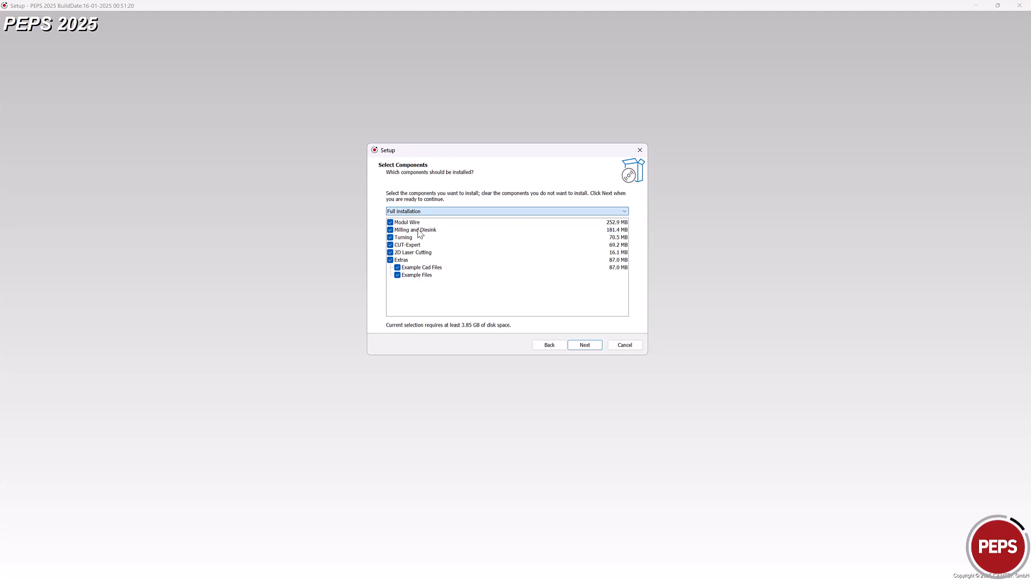
pyautogui.click(390, 229)
pyautogui.click(391, 238)
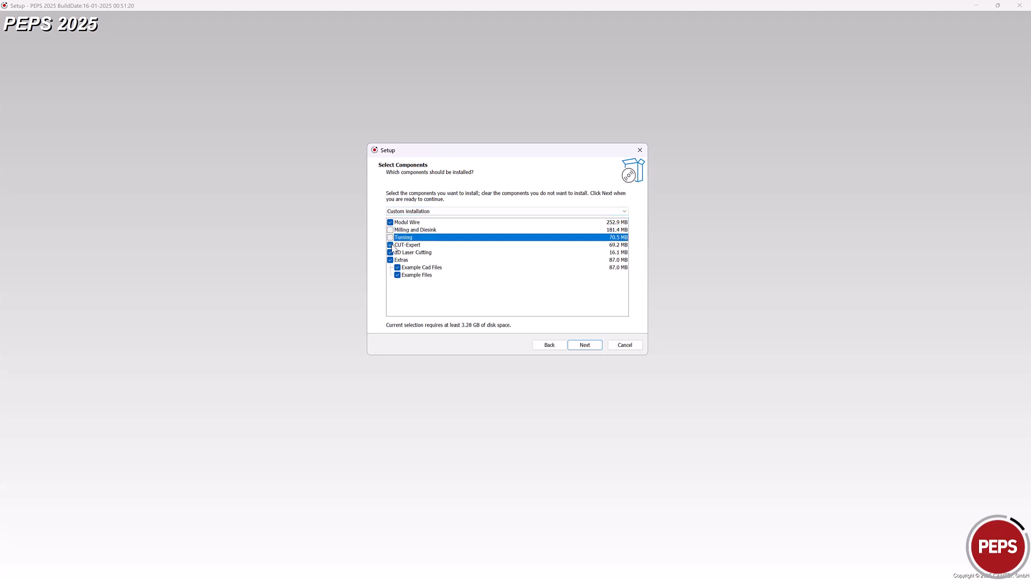
pyautogui.click(391, 245)
pyautogui.click(390, 253)
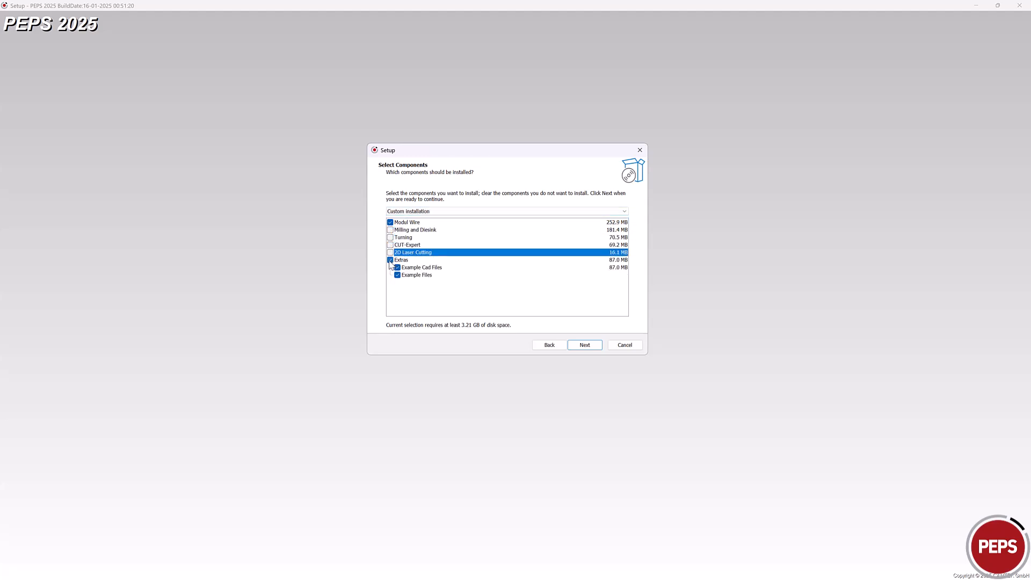
pyautogui.click(391, 260)
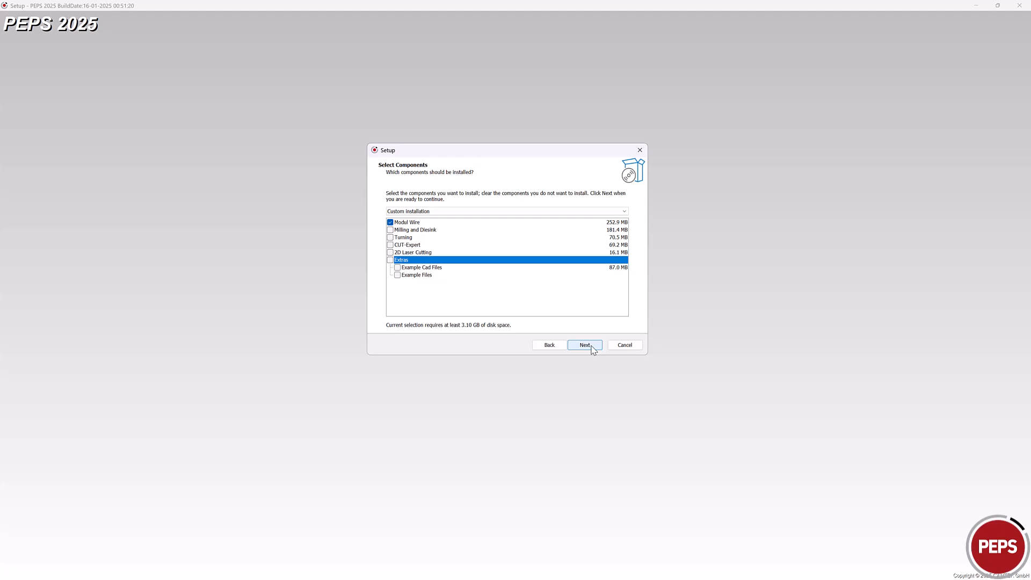
# Step: Keep the PEPS 2025 Start Menu folder, enable Run Internet Update, and start the installation
pyautogui.click(592, 347)
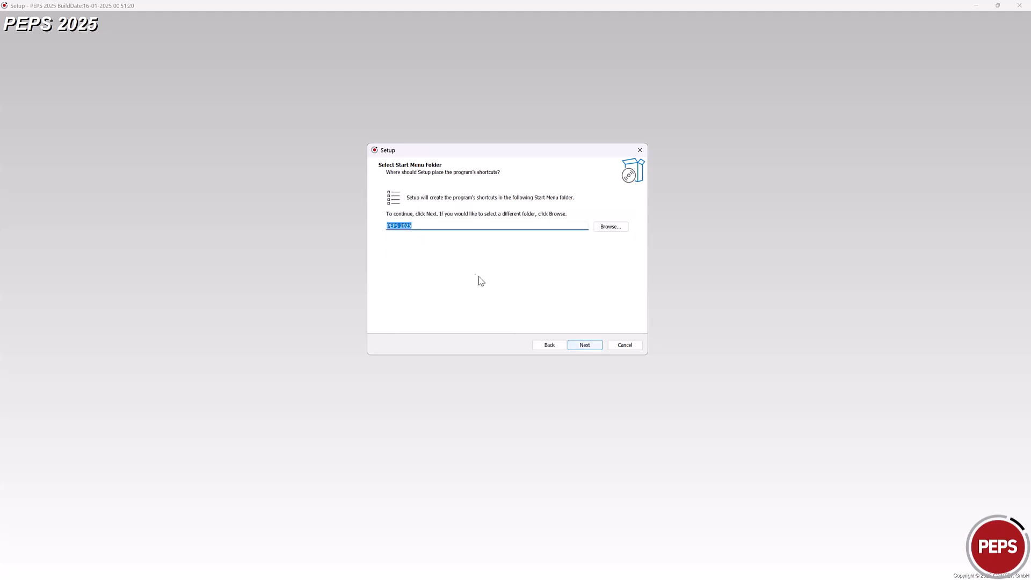
pyautogui.click(588, 347)
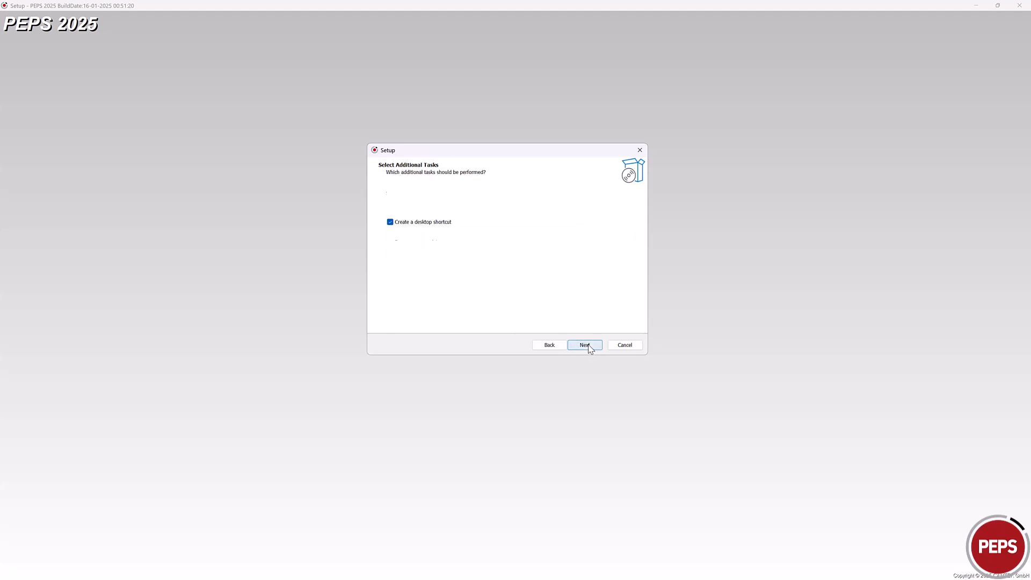
pyautogui.click(391, 242)
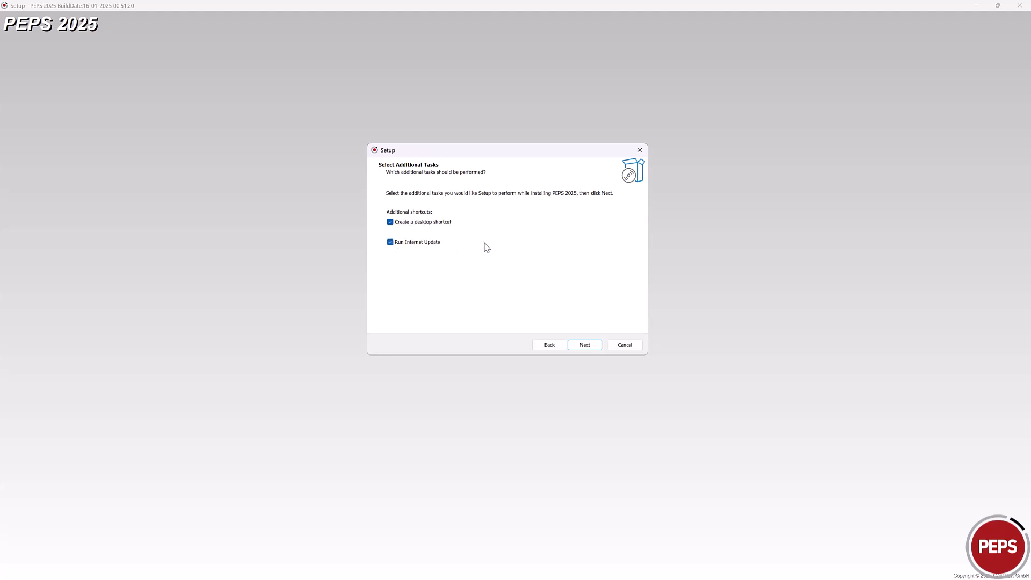
pyautogui.click(588, 347)
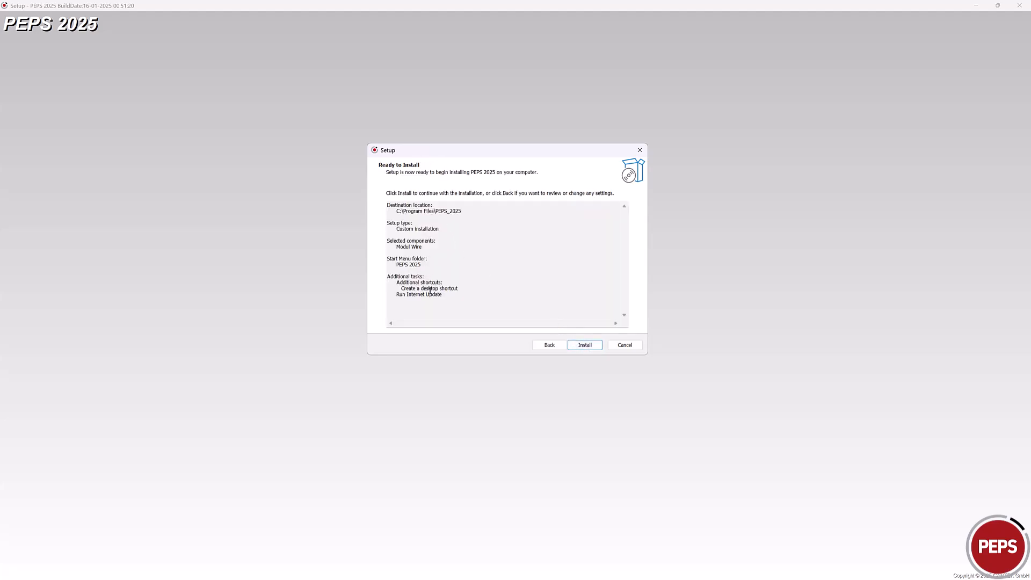
pyautogui.click(590, 345)
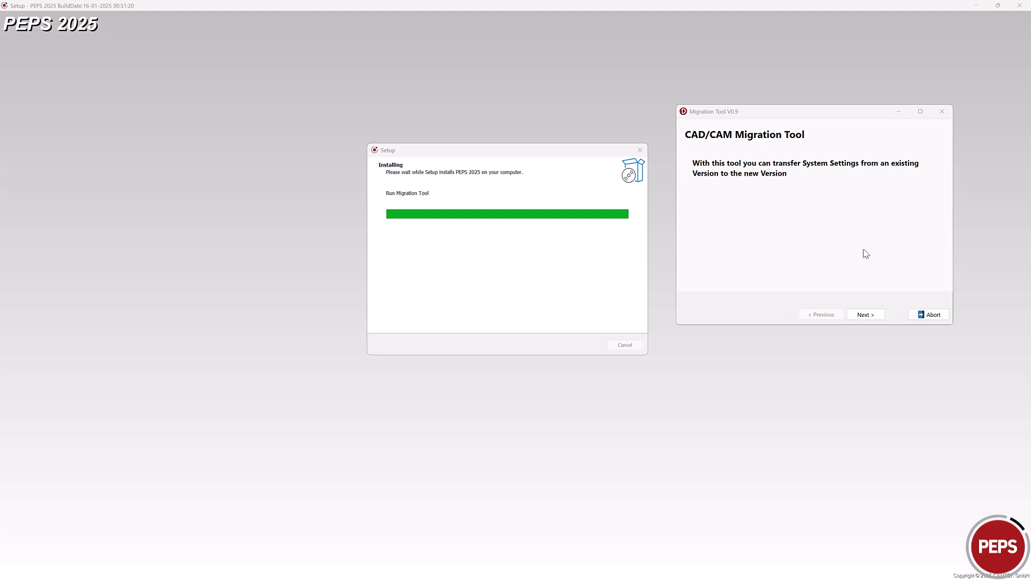
# Step: Confirm PEPS 2024 as the source version and keep the Wire postprocessors checked for migration
pyautogui.click(866, 315)
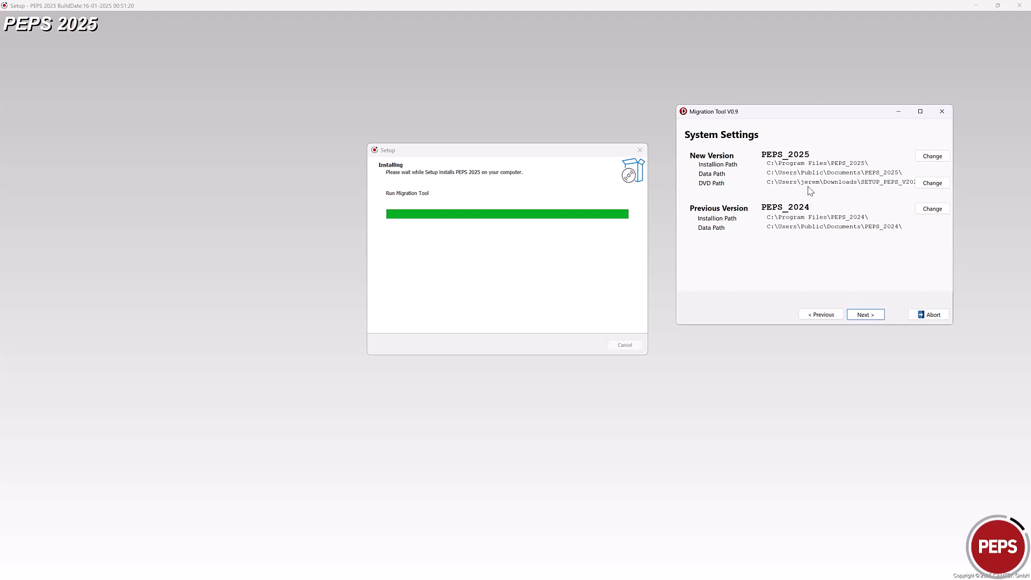
pyautogui.click(933, 210)
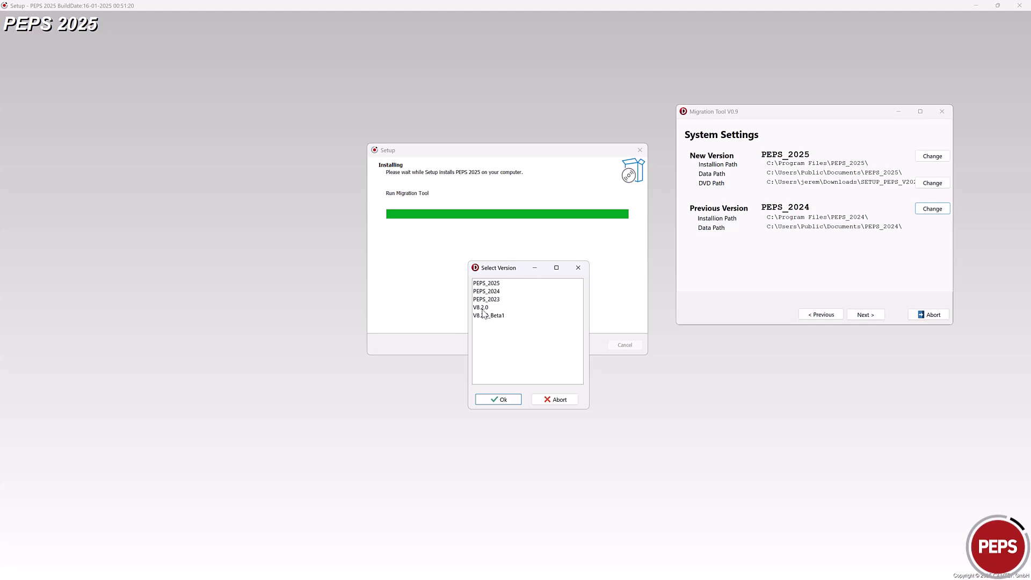
pyautogui.click(513, 403)
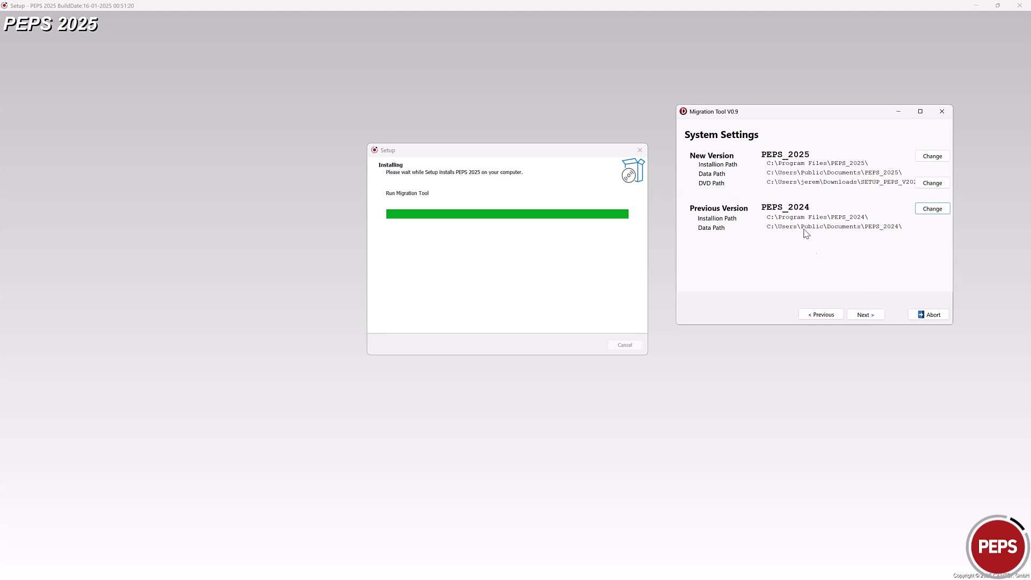
pyautogui.click(861, 315)
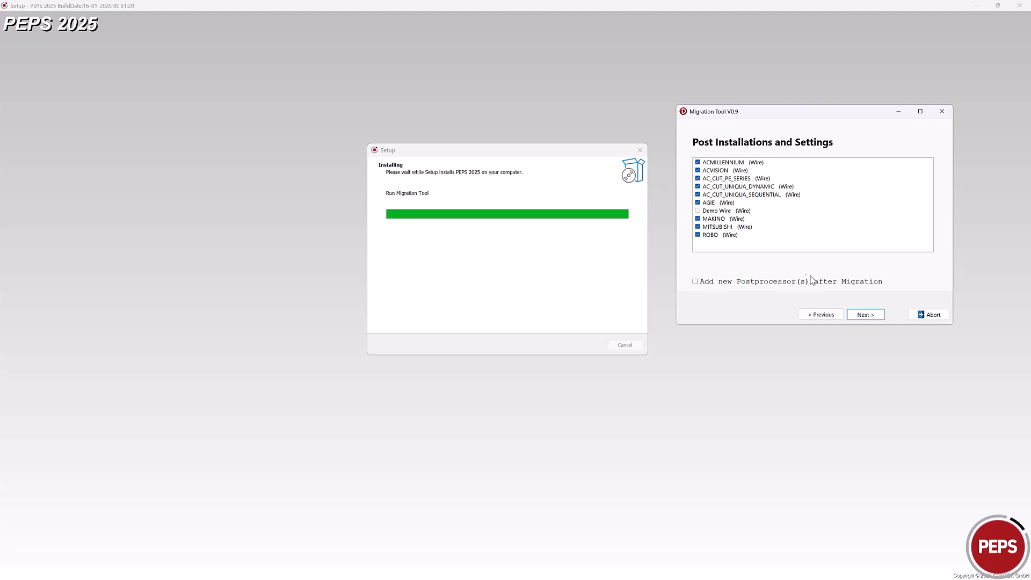
pyautogui.click(866, 315)
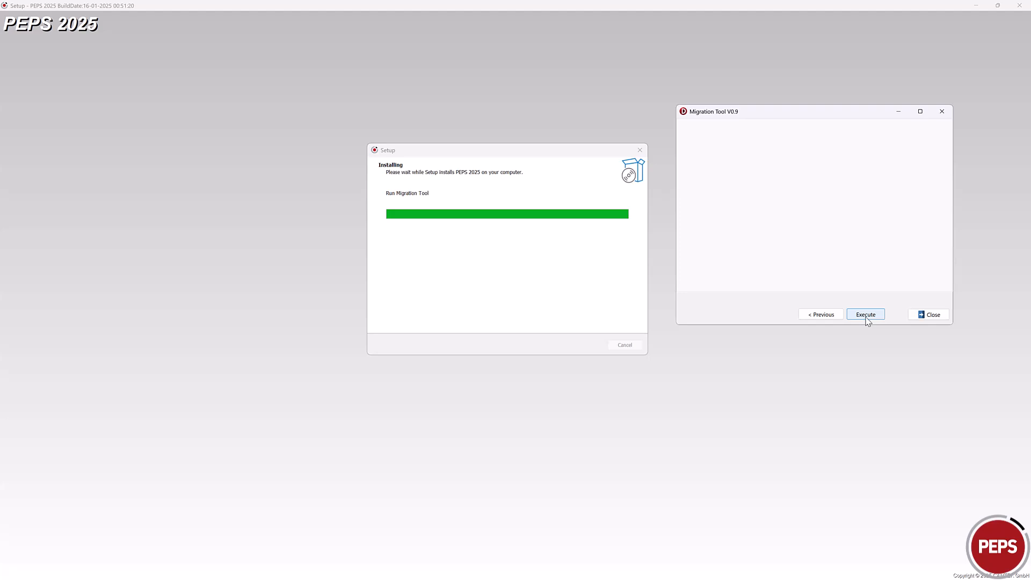
# Step: Migrate PEPS 2024 settings to 2025 (0 errors, 21 actions), review the latest log, and close the tool
pyautogui.click(866, 316)
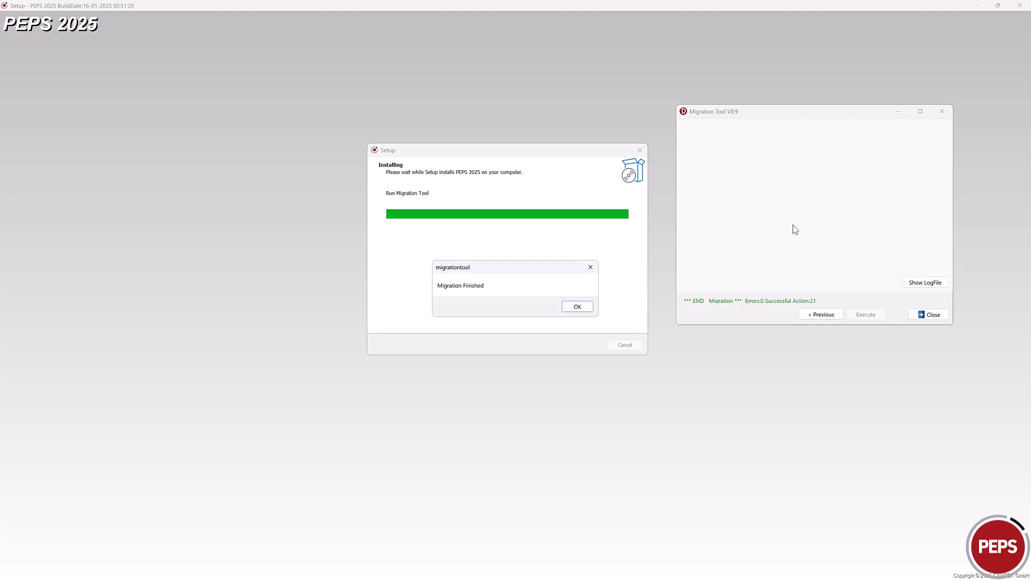
pyautogui.click(578, 306)
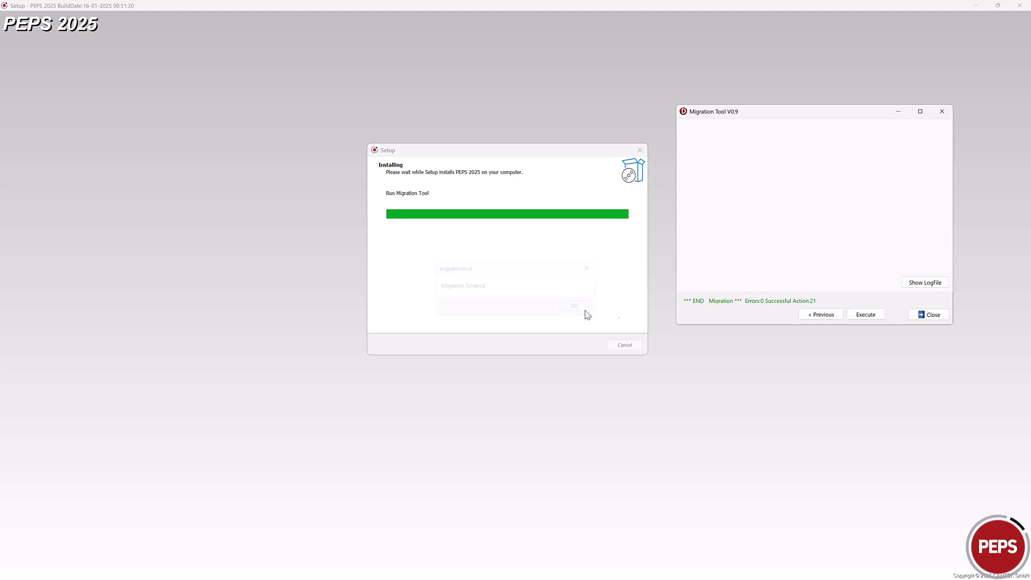
pyautogui.click(930, 285)
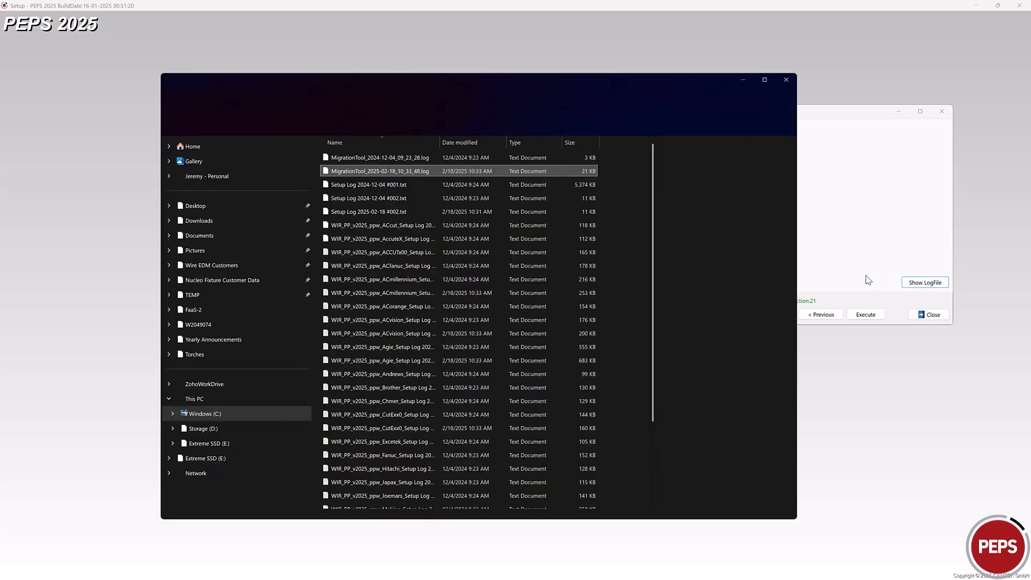
pyautogui.doubleClick(355, 171)
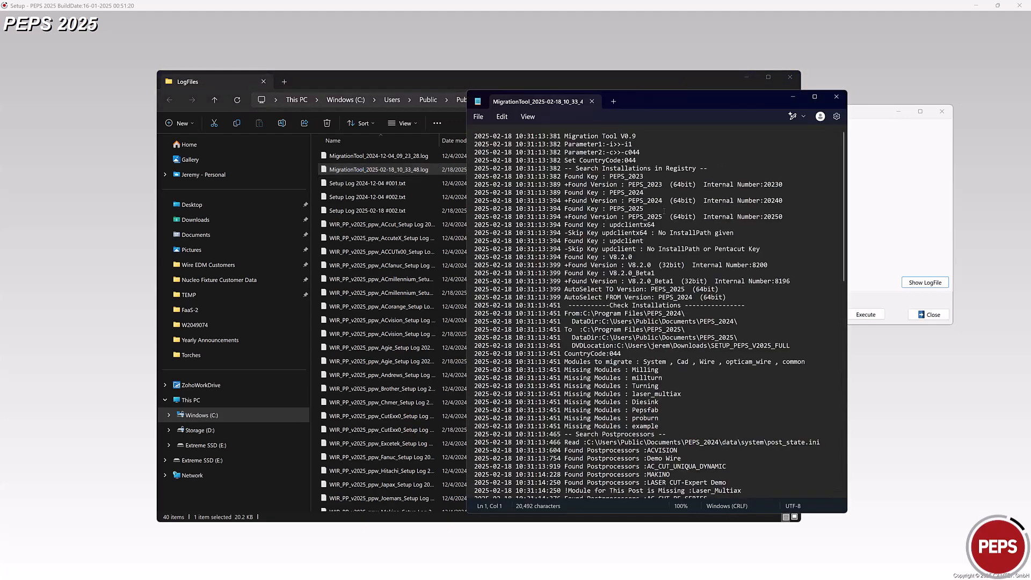
pyautogui.scroll(-10, 668, 208)
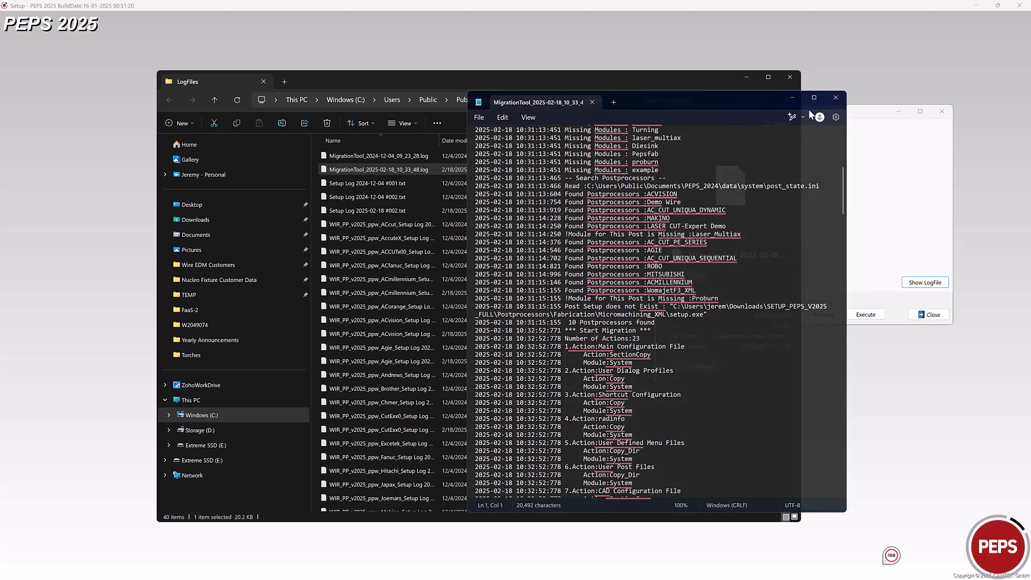
pyautogui.click(836, 97)
pyautogui.click(747, 78)
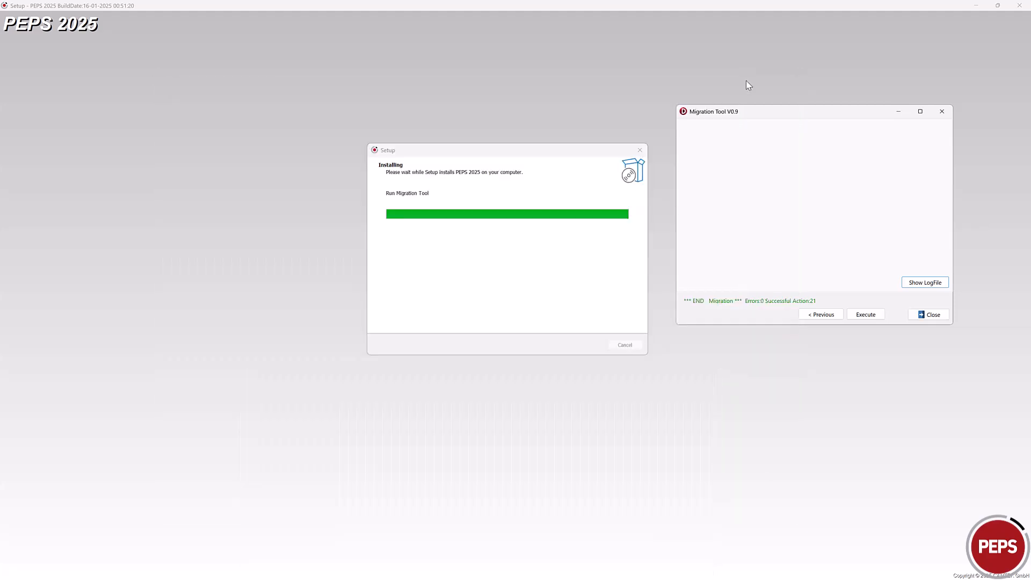
pyautogui.click(928, 315)
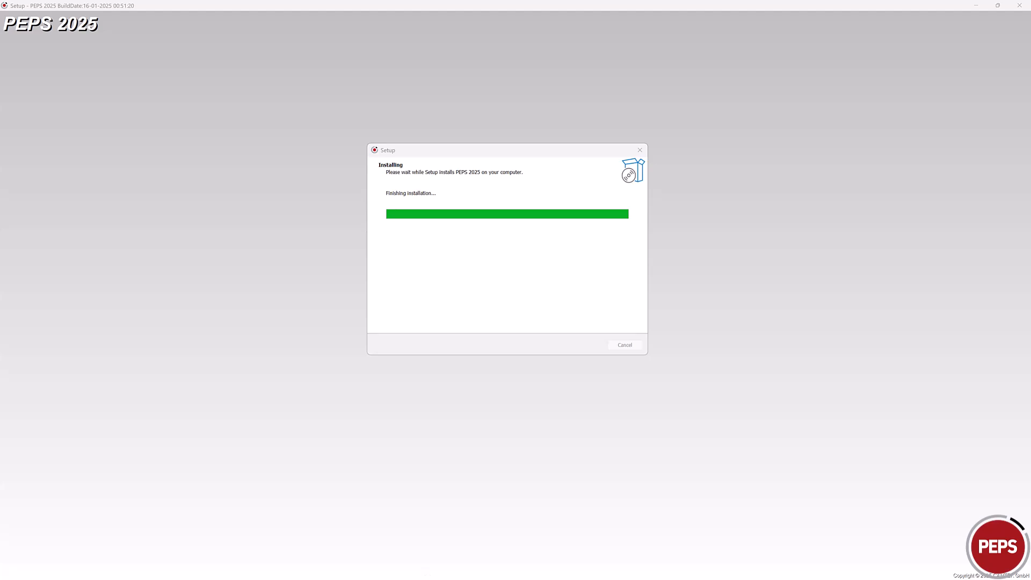
# Step: Update all installed PEPS 2025 components via Internet to Servicepack 25, then close the updater
pyautogui.moveTo(440, 315); pyautogui.dragTo(529, 145)
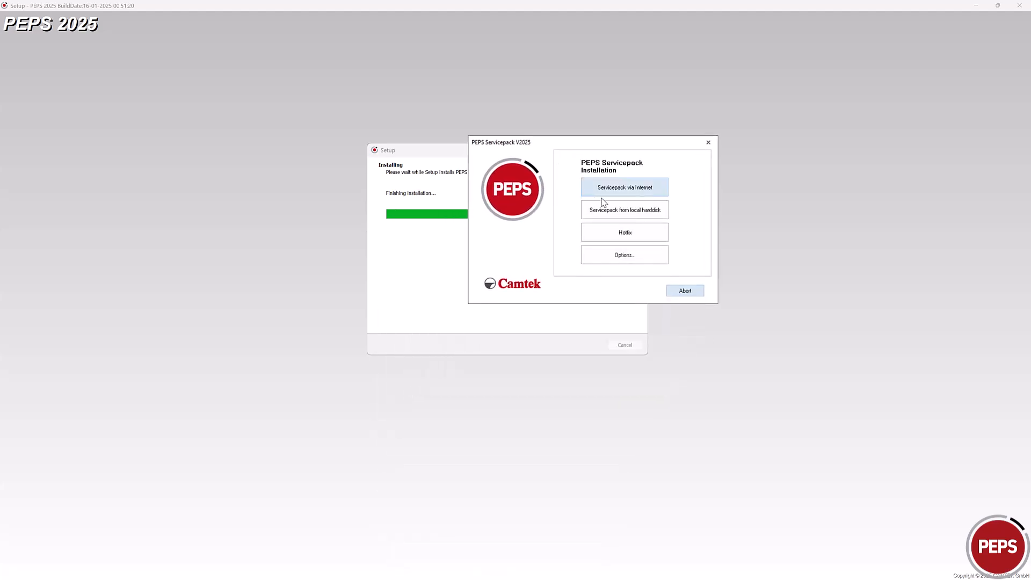
pyautogui.click(623, 192)
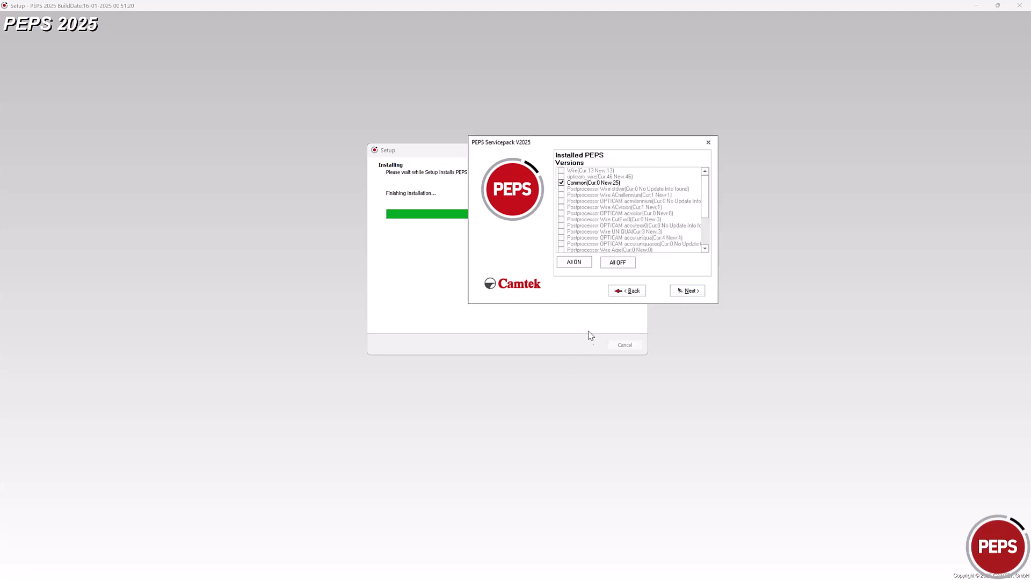
pyautogui.click(580, 267)
pyautogui.click(693, 295)
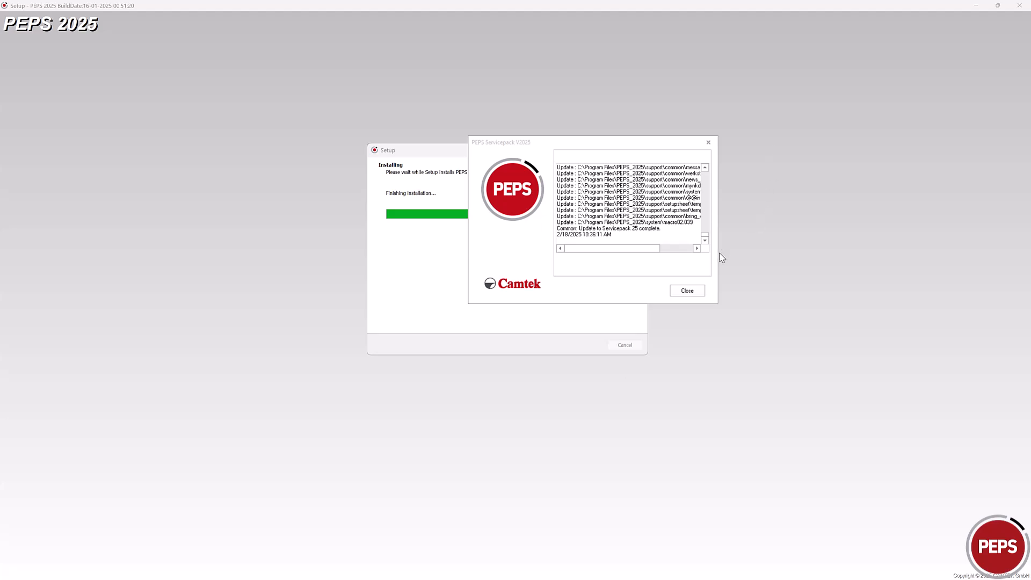
pyautogui.click(688, 292)
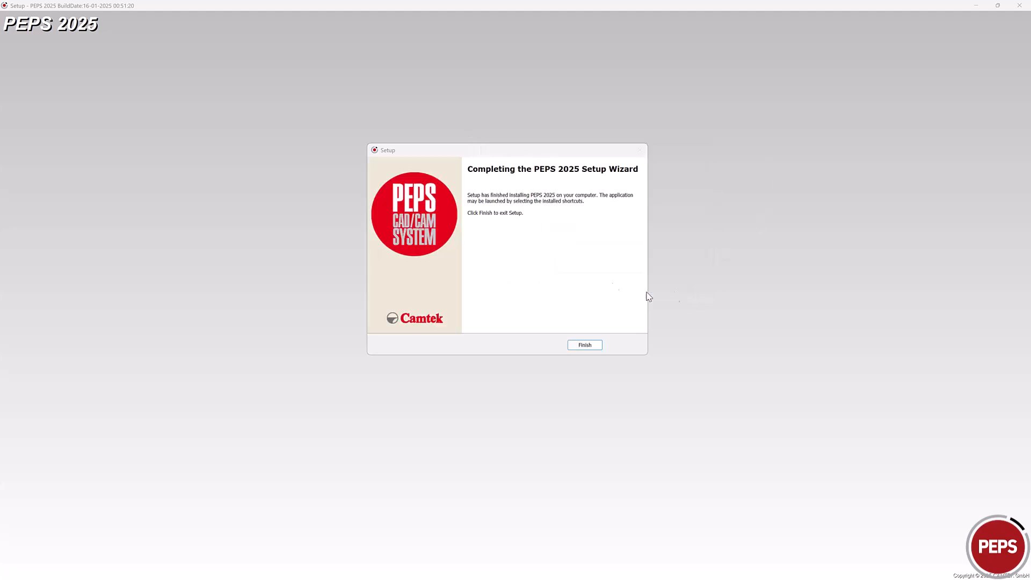
# Step: Exit the finished PEPS 2025 setup and show the Camtek License Renewal page in English
pyautogui.click(586, 346)
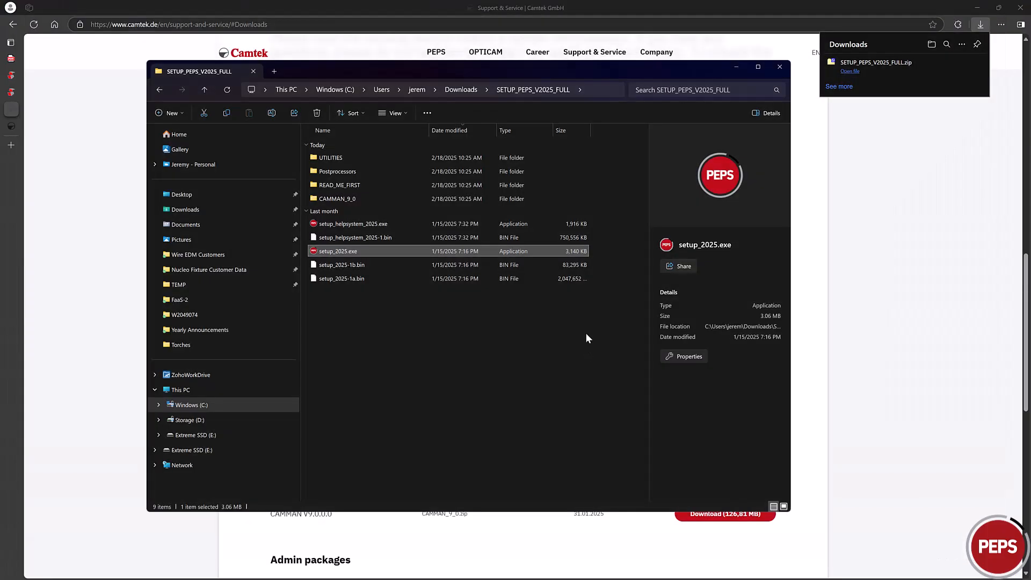
pyautogui.click(737, 67)
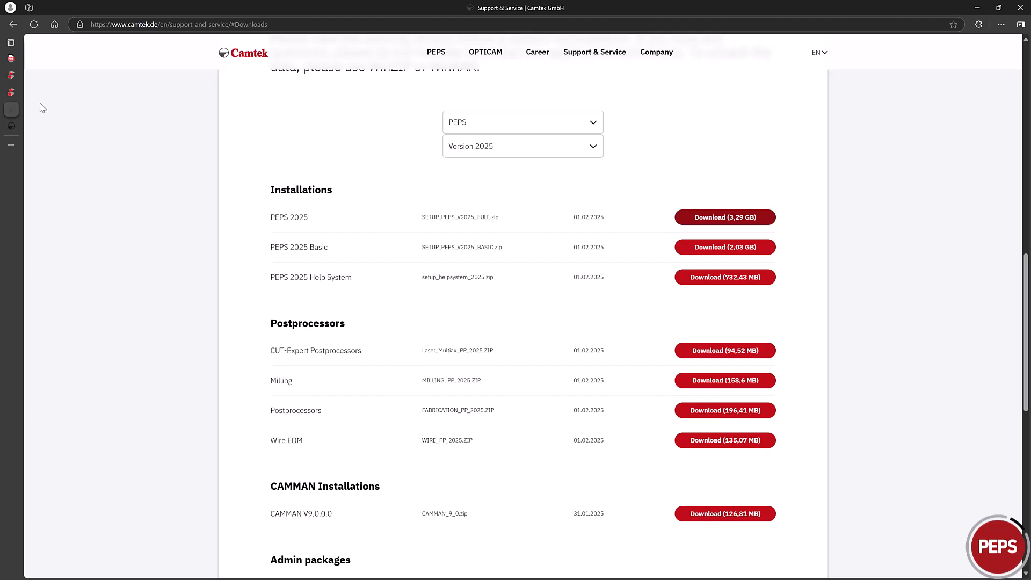
pyautogui.click(11, 58)
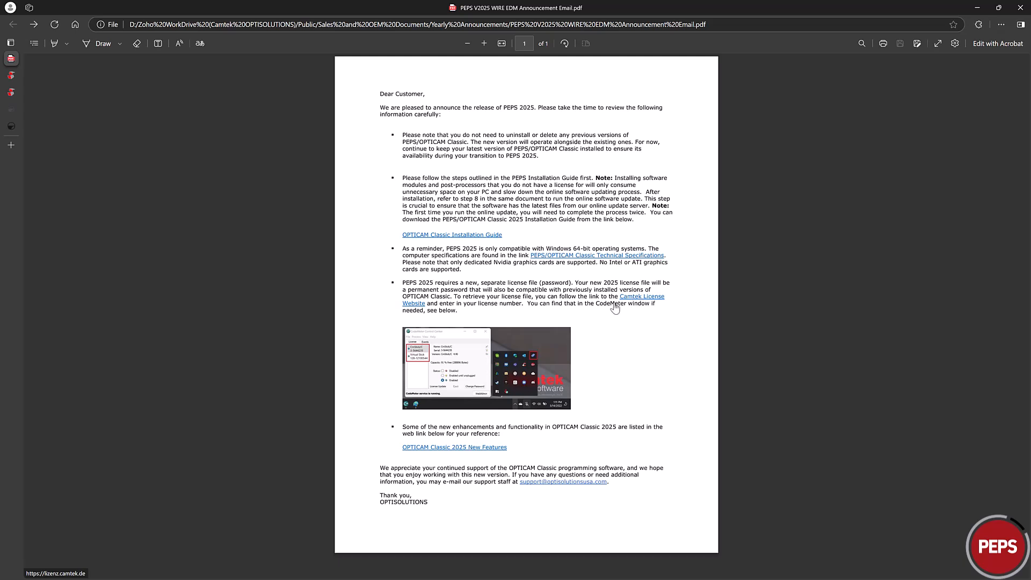
pyautogui.click(32, 126)
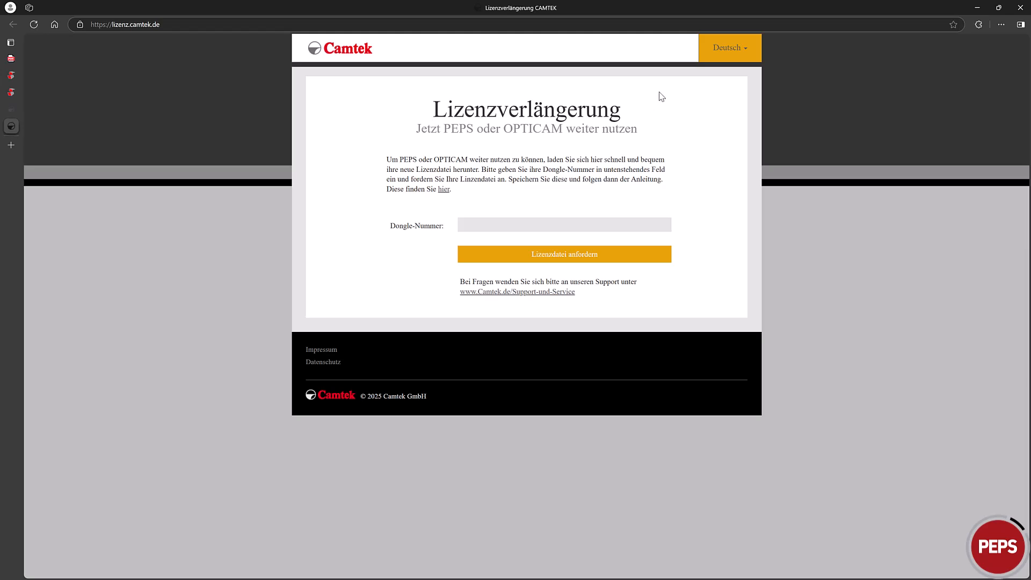
pyautogui.moveTo(723, 59)
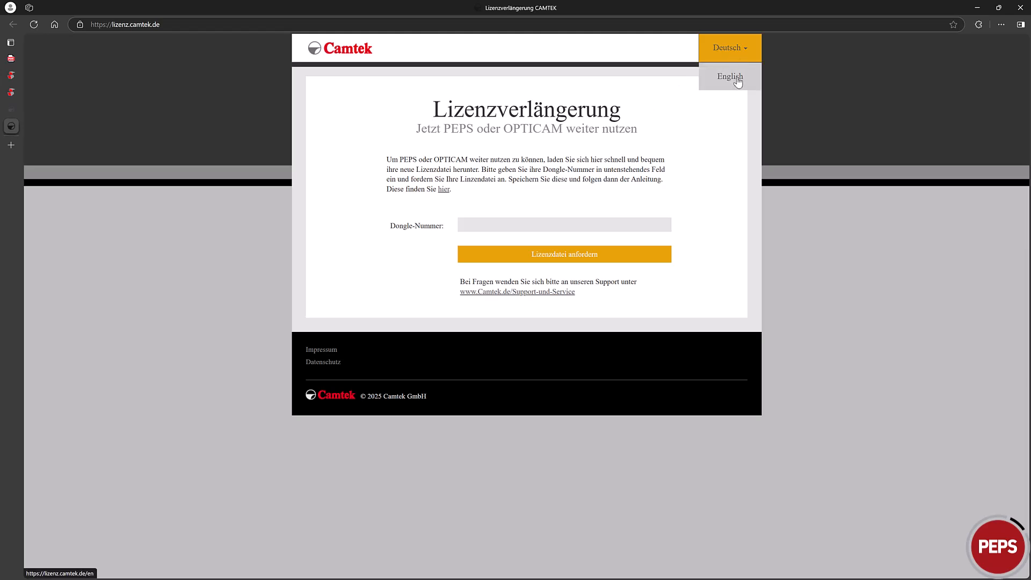
pyautogui.click(731, 81)
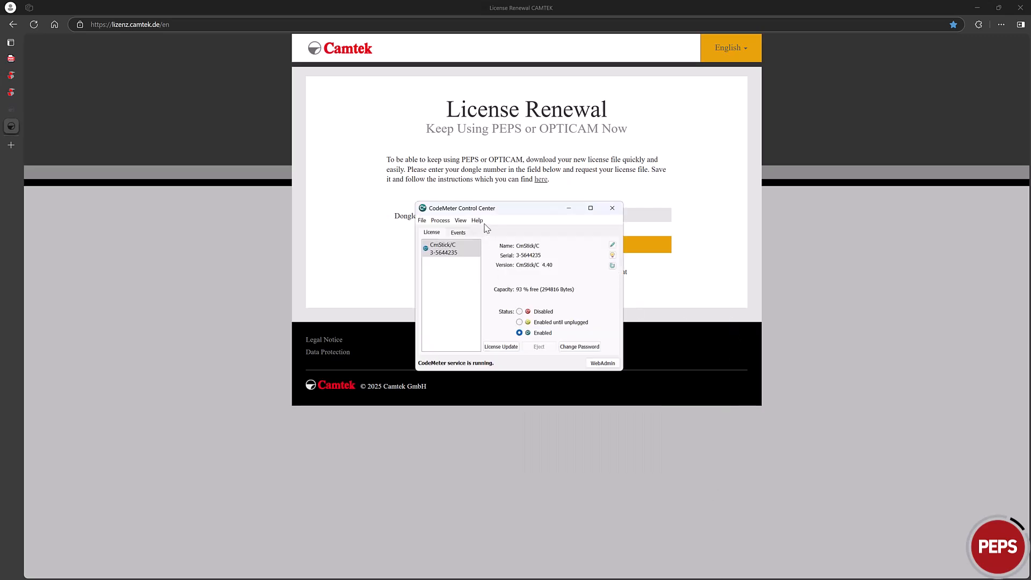
# Step: Enter the dongle's serial number from CodeMeter Control Center and request its licence
pyautogui.moveTo(512, 207); pyautogui.dragTo(818, 136)
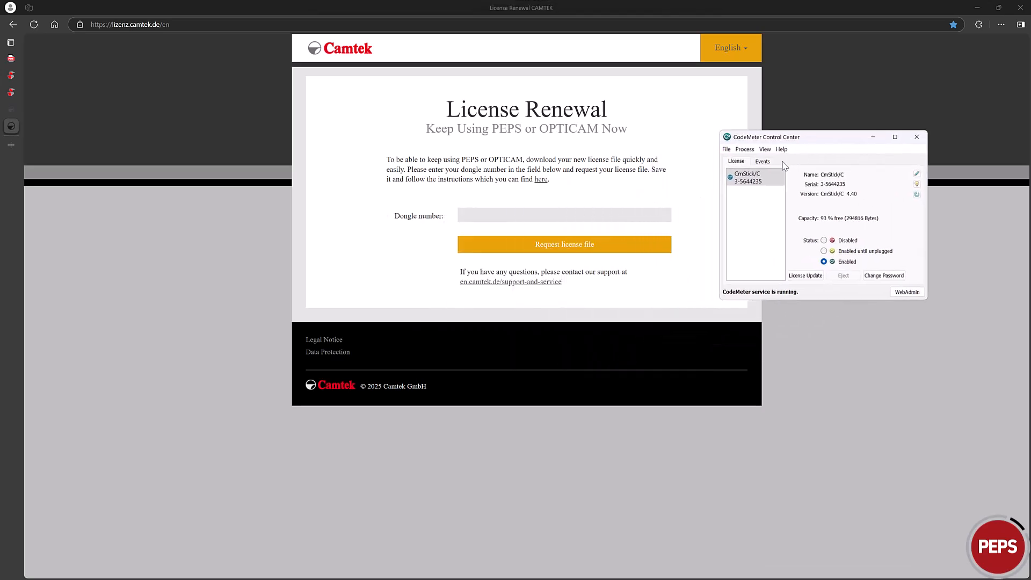
pyautogui.click(756, 189)
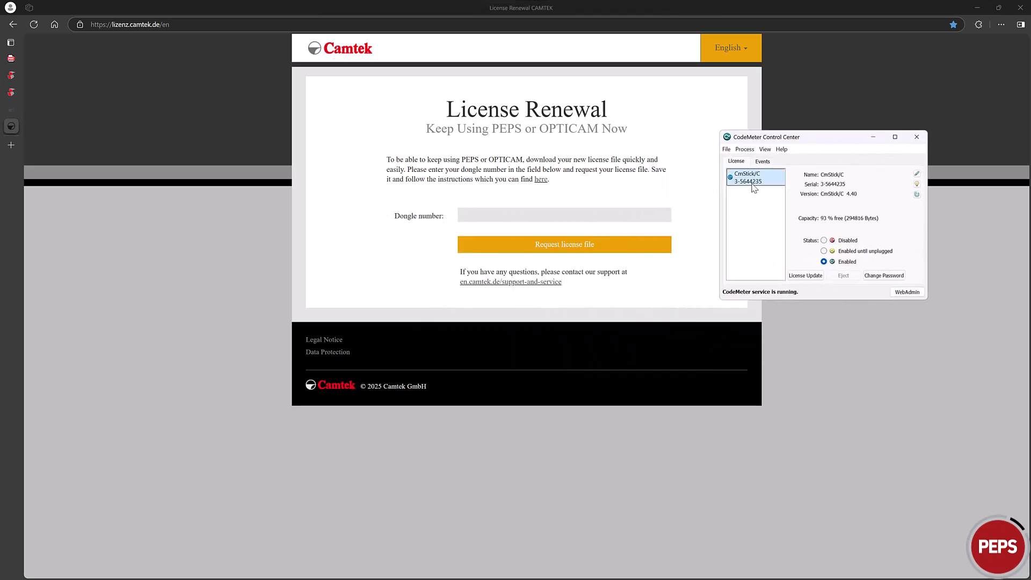
pyautogui.click(474, 214)
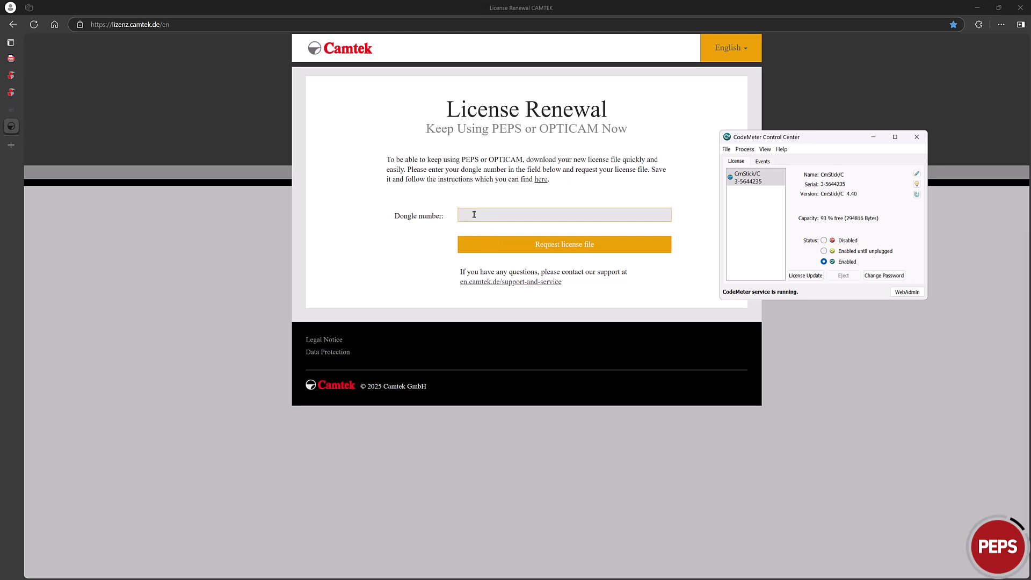
pyautogui.click(474, 215)
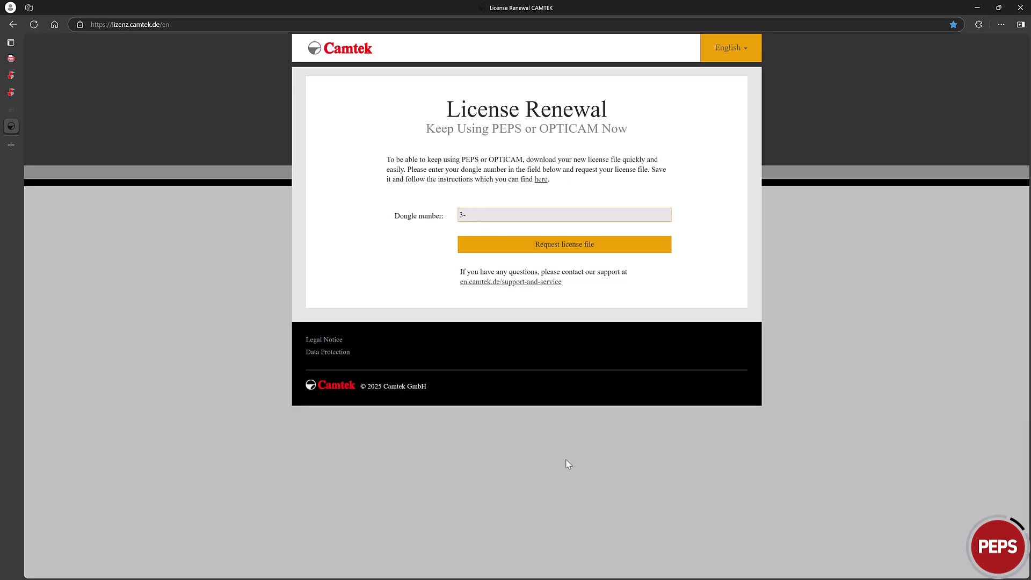
pyautogui.hotkey('alt', 'Tab')
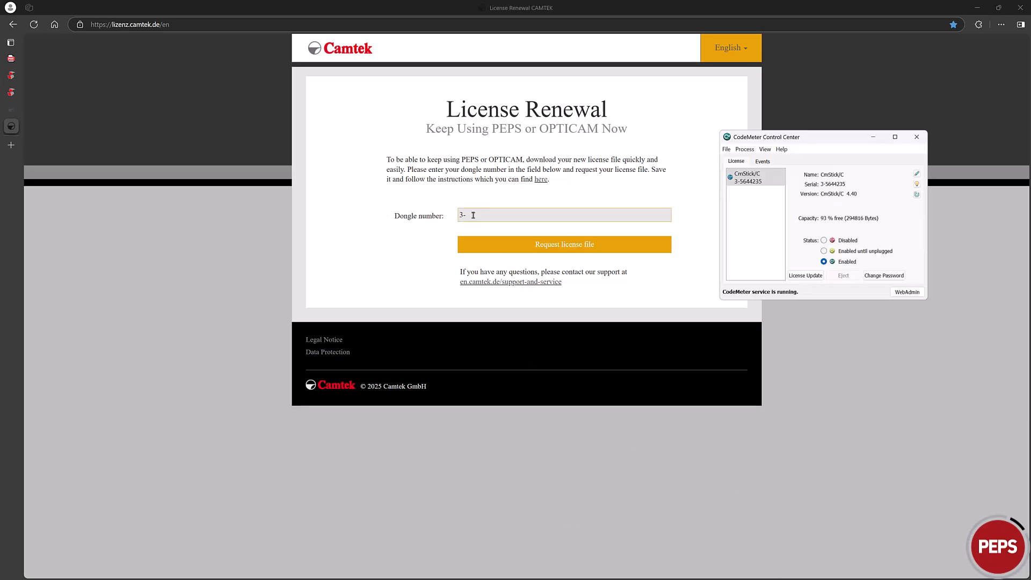
pyautogui.click(473, 215)
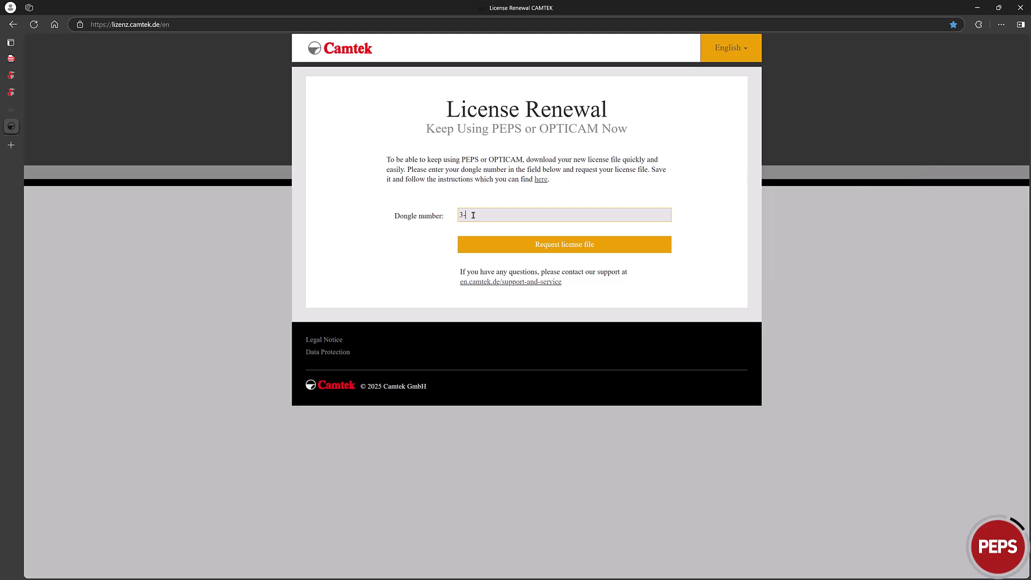
pyautogui.hotkey('alt', 'Tab')
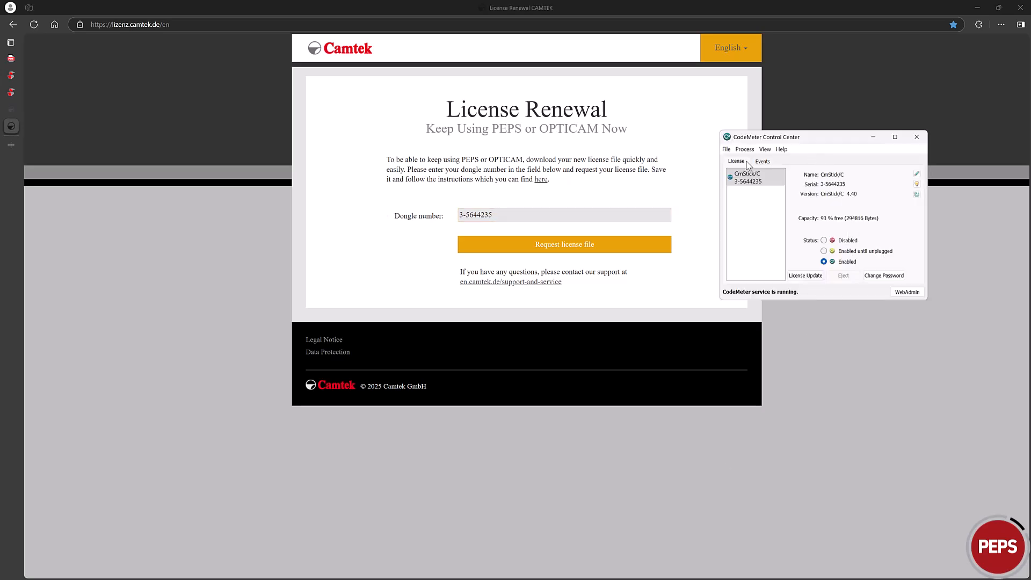
pyautogui.click(565, 246)
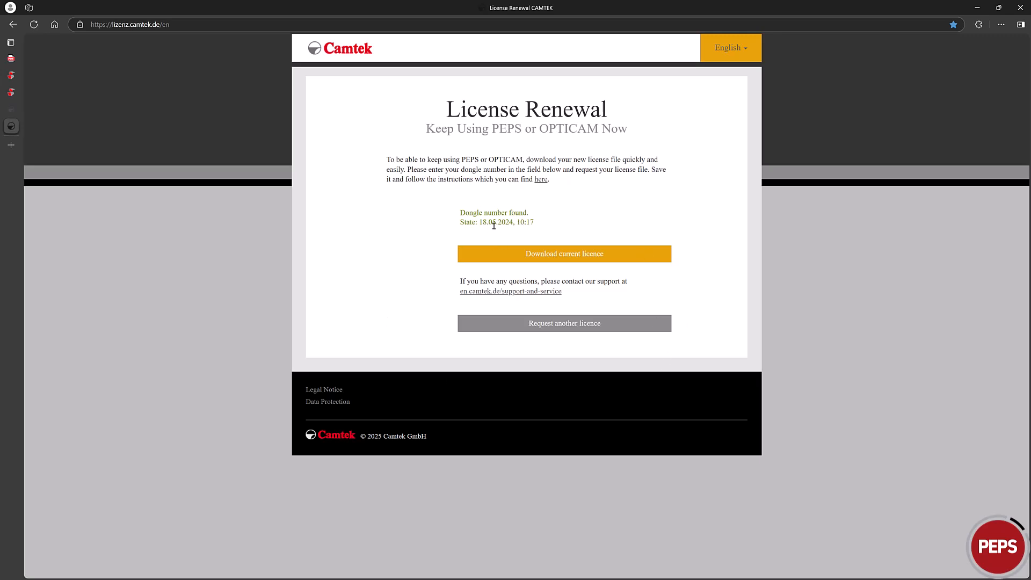
# Step: Save the current licence file (WibuCmRaU) to Downloads, check its folder, then minimise Explorer and Edge
pyautogui.click(574, 258)
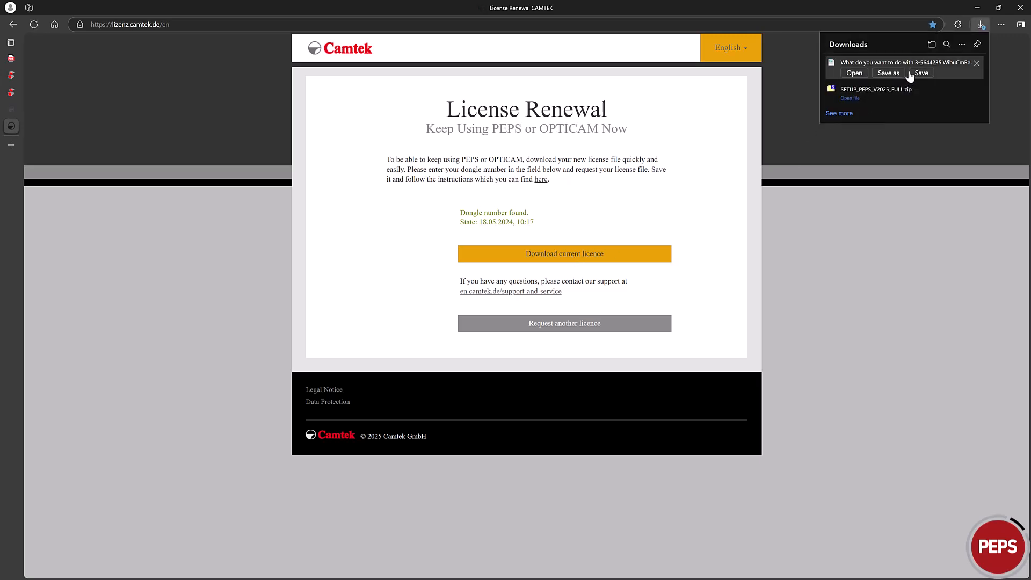
pyautogui.click(922, 74)
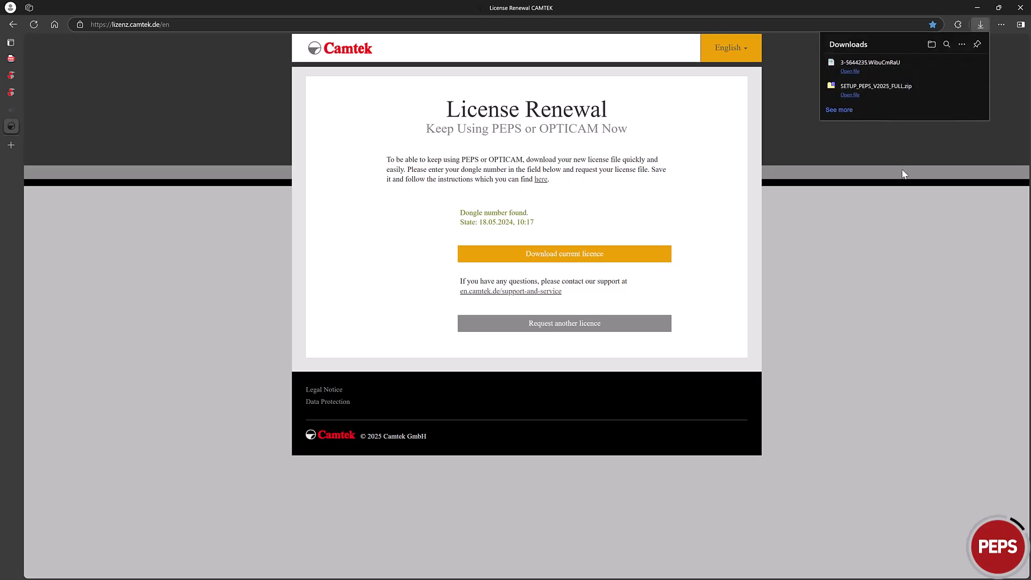
pyautogui.moveTo(938, 73)
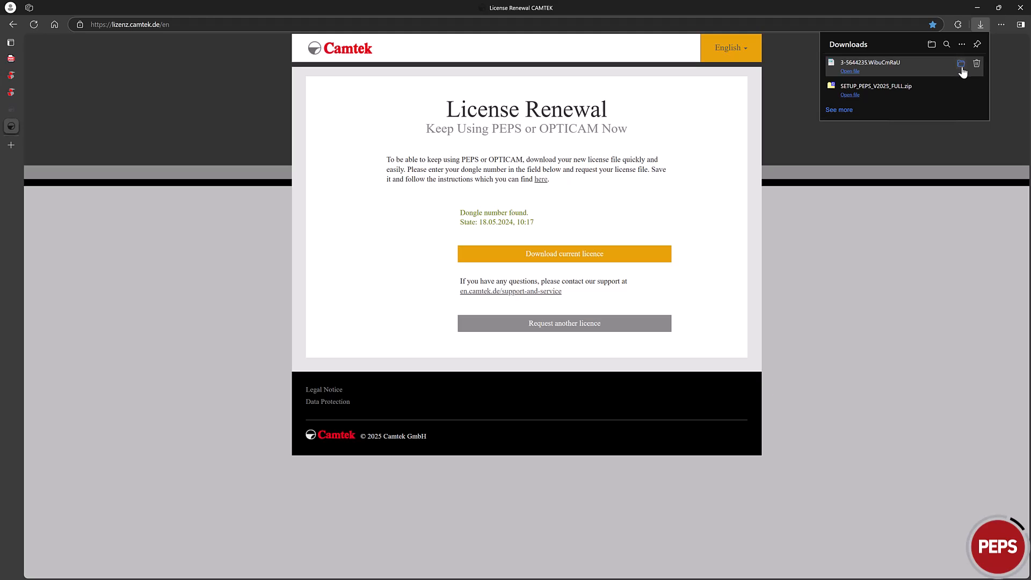
pyautogui.click(961, 64)
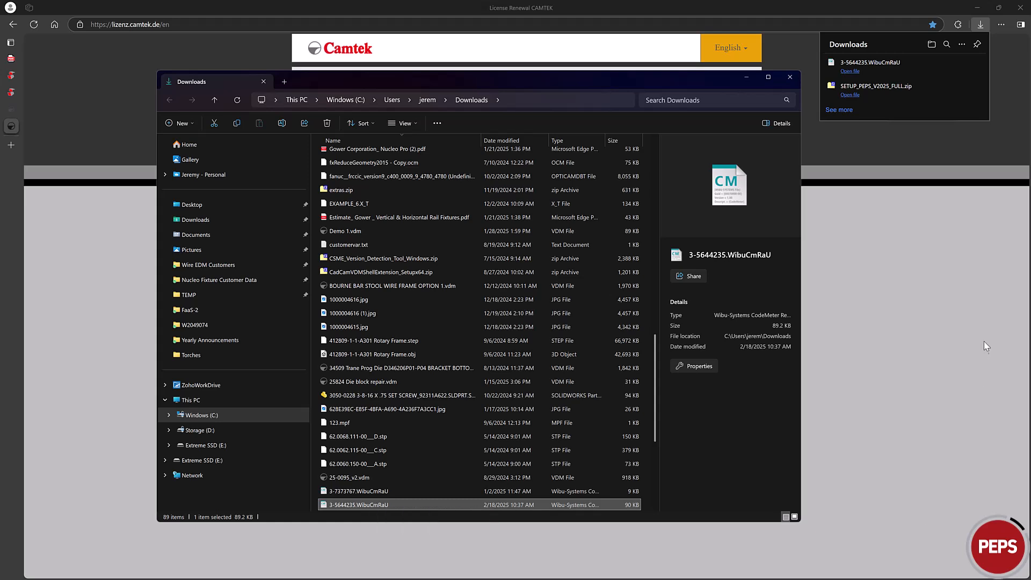
pyautogui.click(746, 79)
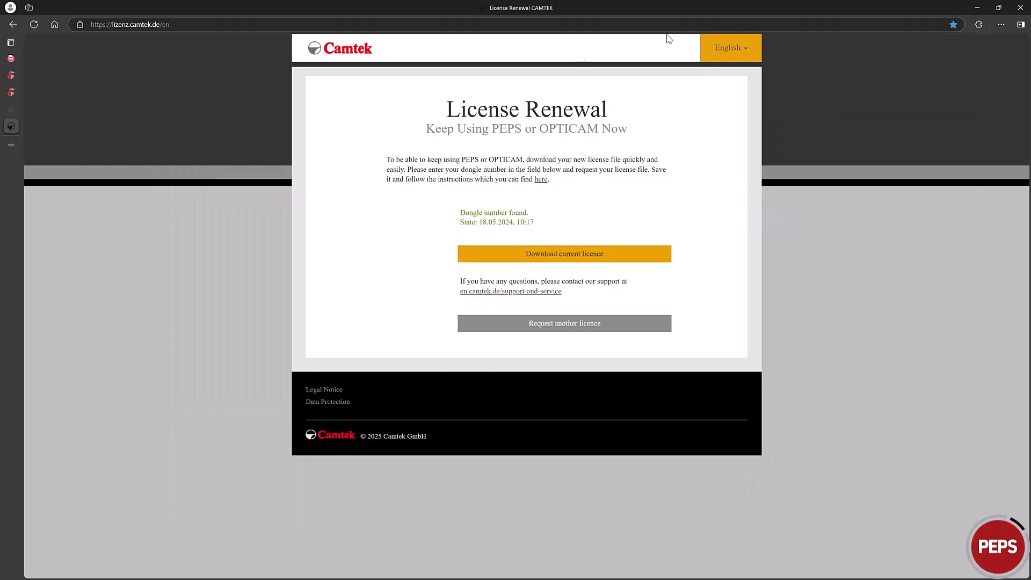
pyautogui.click(977, 8)
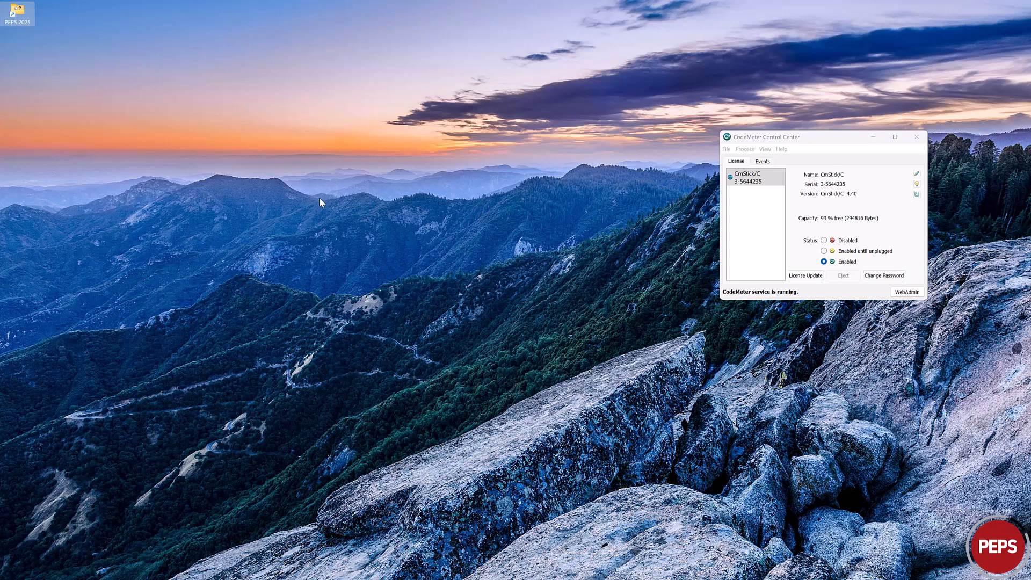
# Step: Start PEPS 2025 from the MAKINO shortcut in the PEPS 2025 Wire EDM folder
pyautogui.doubleClick(17, 19)
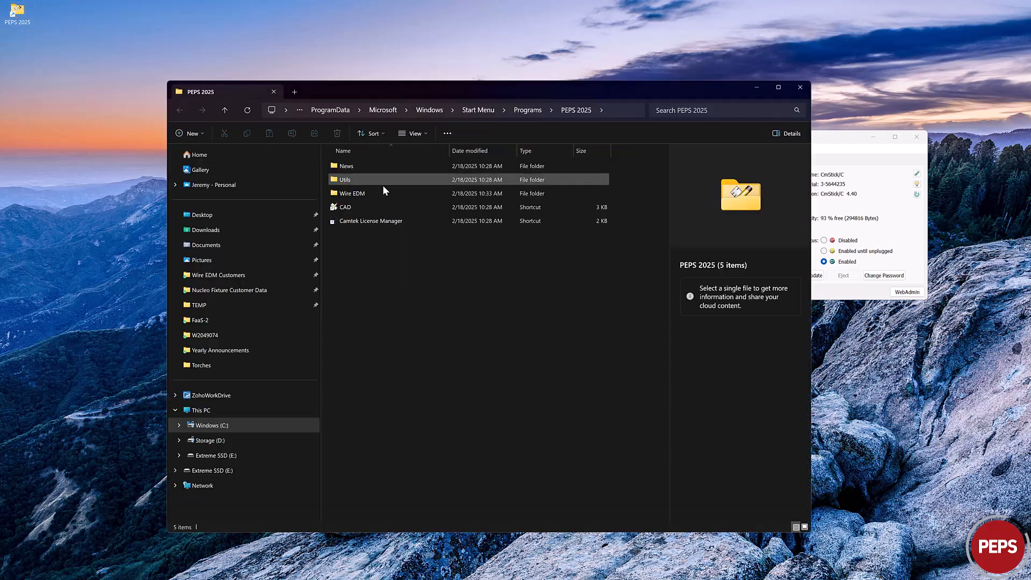
pyautogui.doubleClick(353, 193)
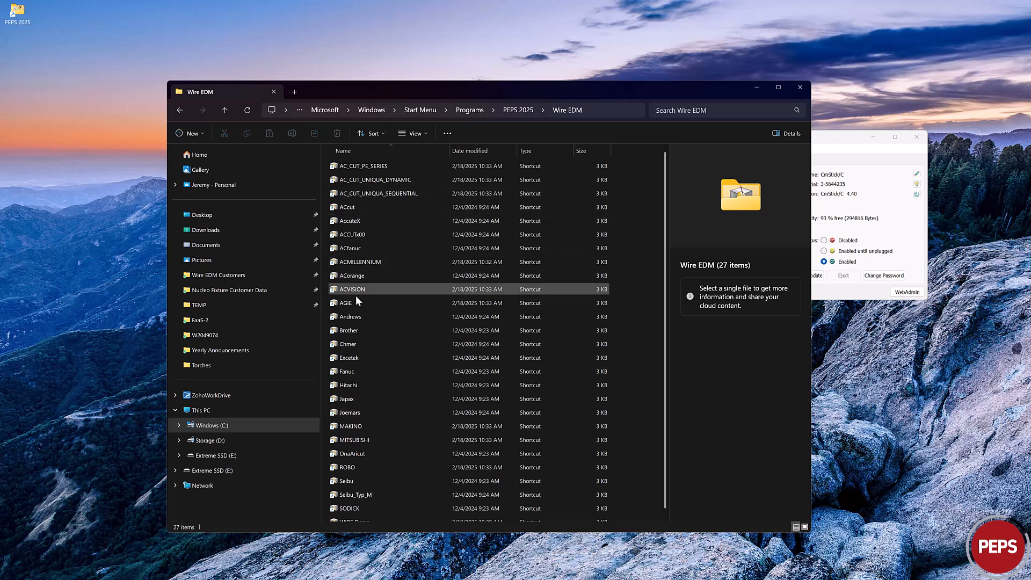
pyautogui.scroll(-1, 372, 367)
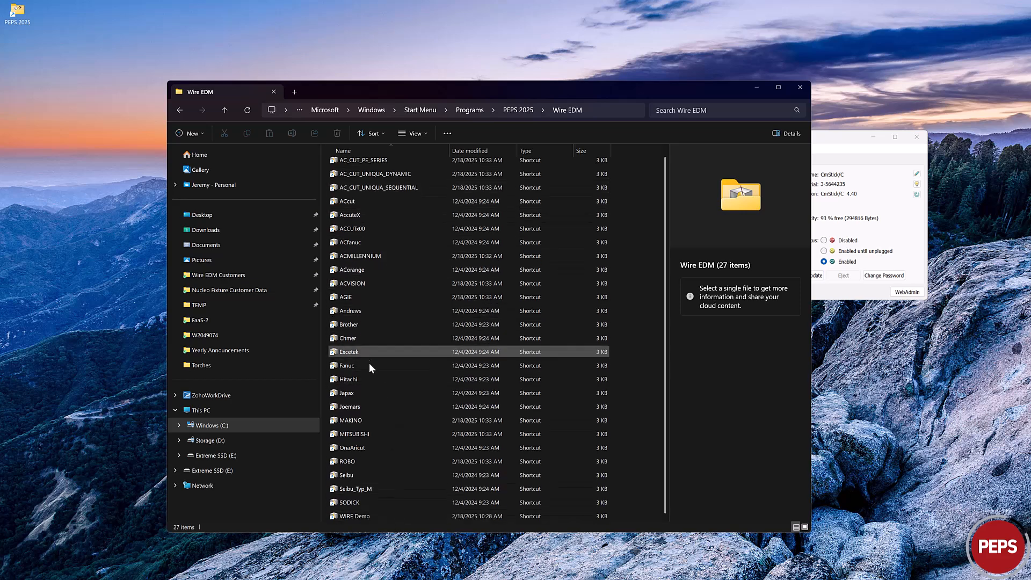
pyautogui.click(346, 422)
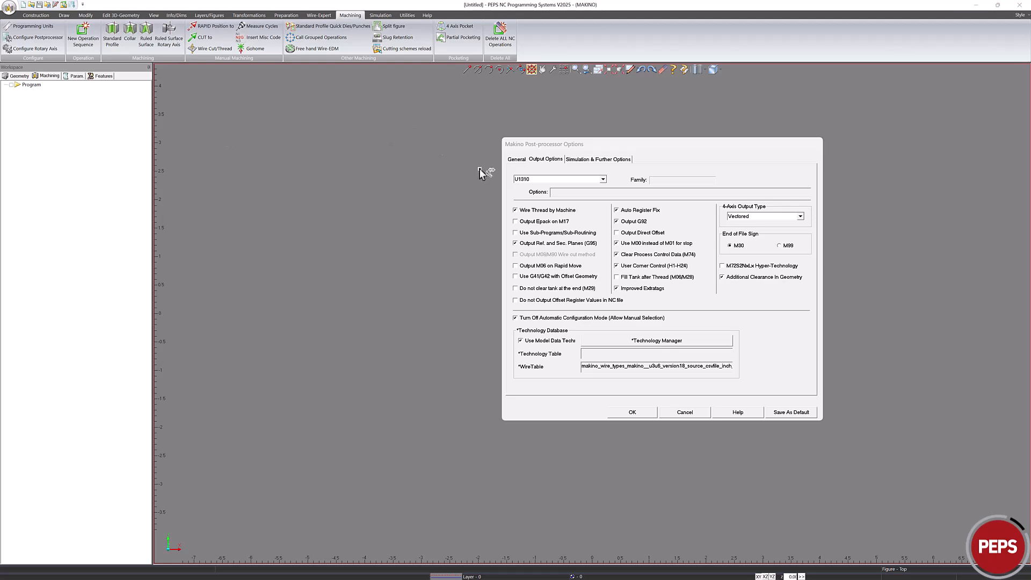
# Step: Compare Makino General, Output and Simulation & Further Options tabs against PEPS 2024, then accept them
pyautogui.click(517, 160)
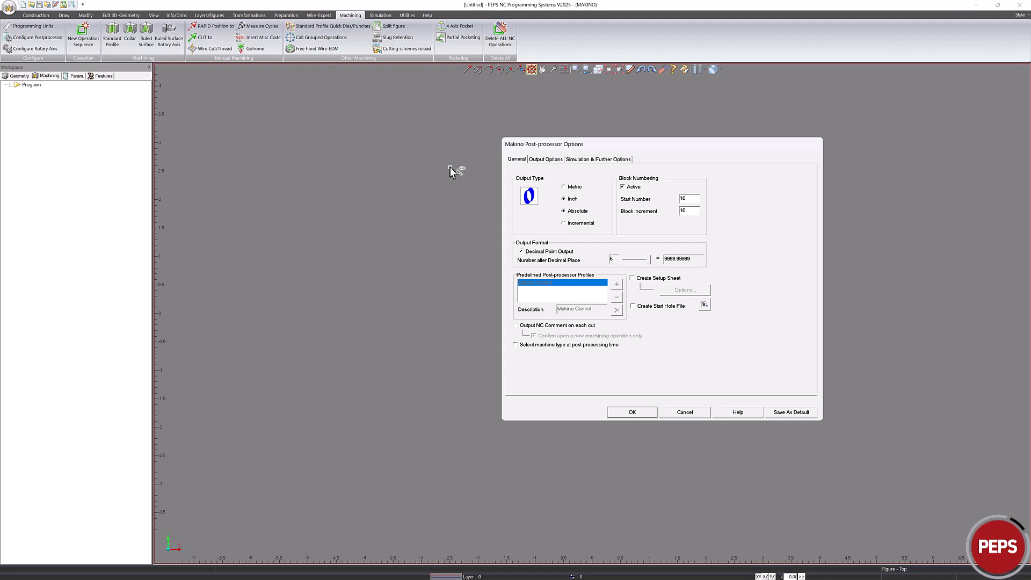
pyautogui.moveTo(642, 146); pyautogui.dragTo(542, 133)
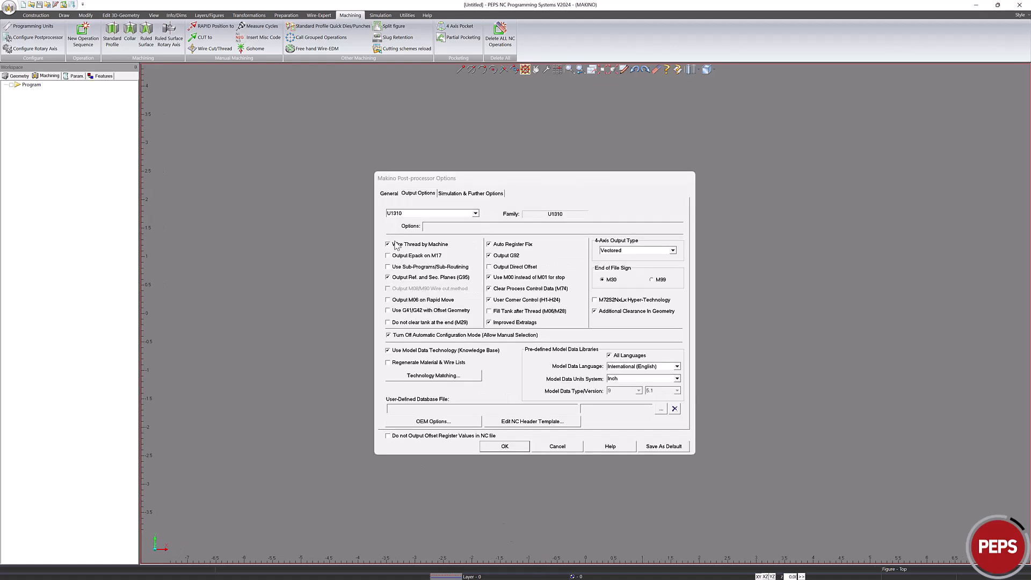
pyautogui.click(391, 196)
pyautogui.click(390, 195)
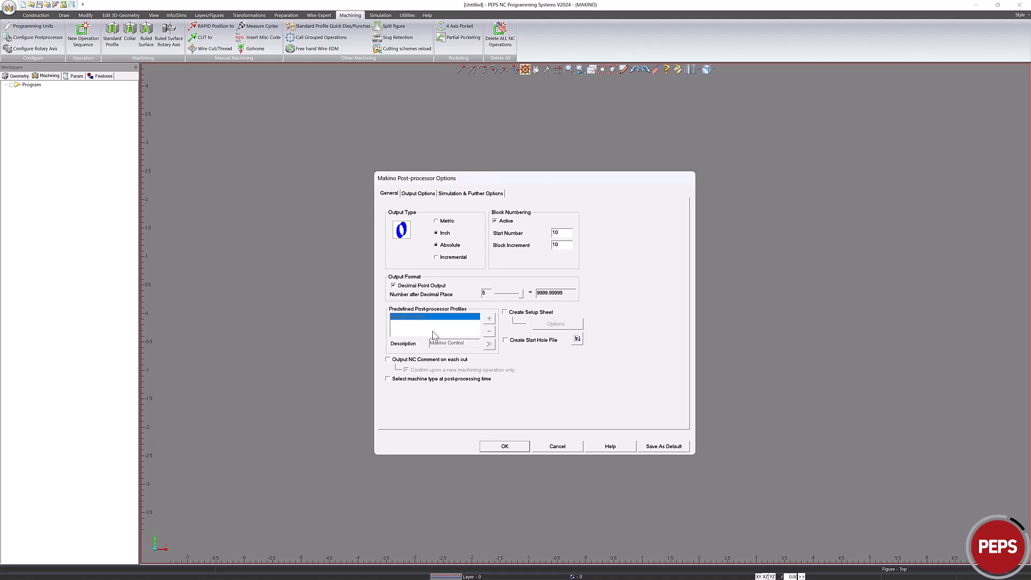
pyautogui.click(427, 198)
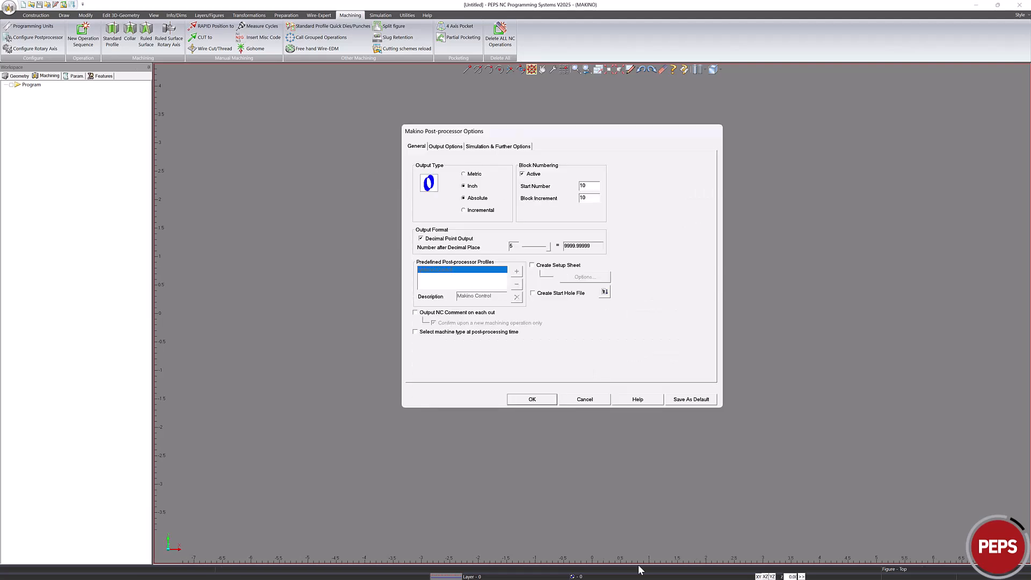
pyautogui.click(447, 147)
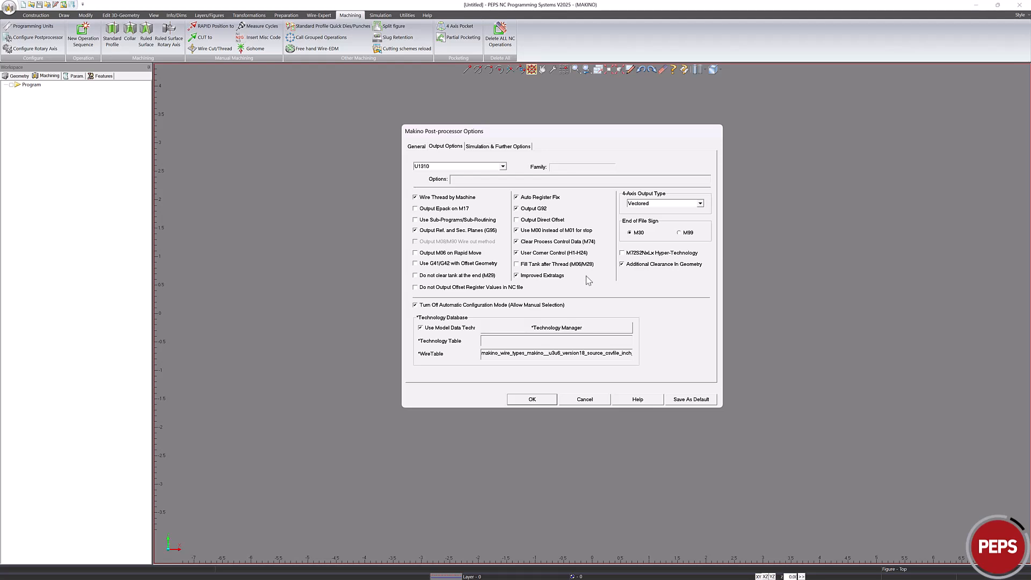
pyautogui.click(500, 150)
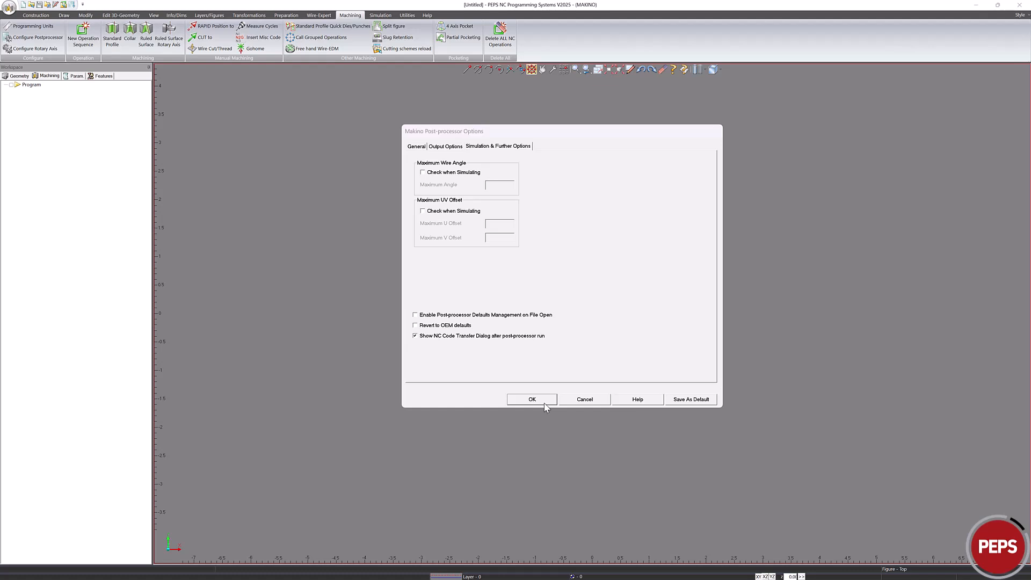
pyautogui.click(544, 403)
# Step: Review PEPS 2025's View, System Colours and Auto Snap system settings
pyautogui.rightClick(358, 175)
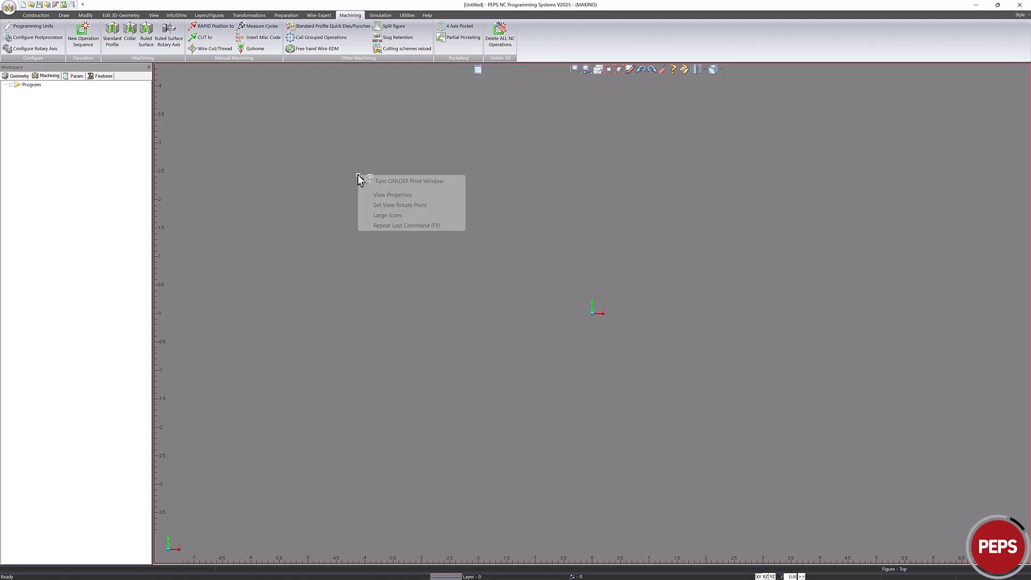
pyautogui.click(387, 195)
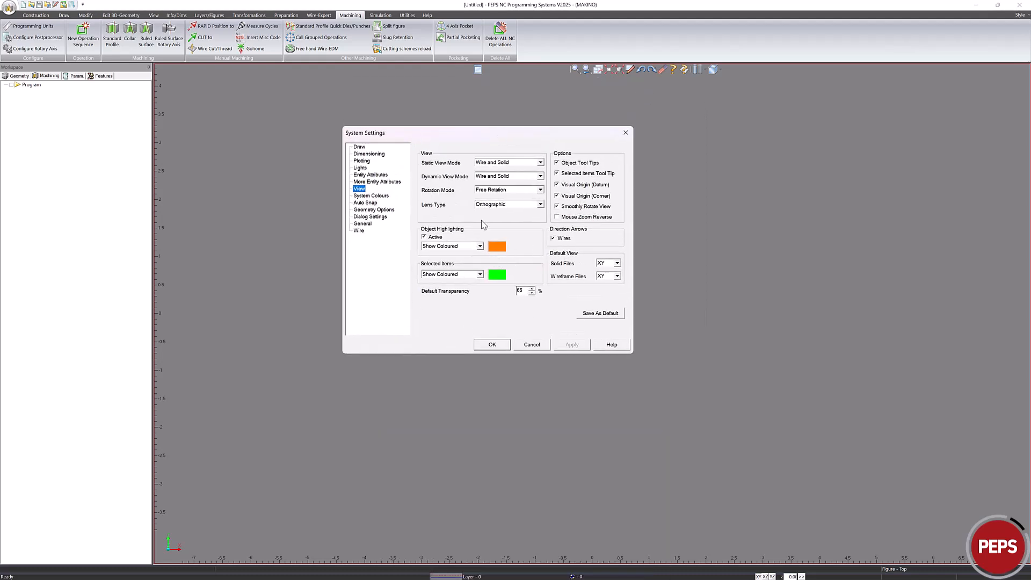
pyautogui.click(367, 195)
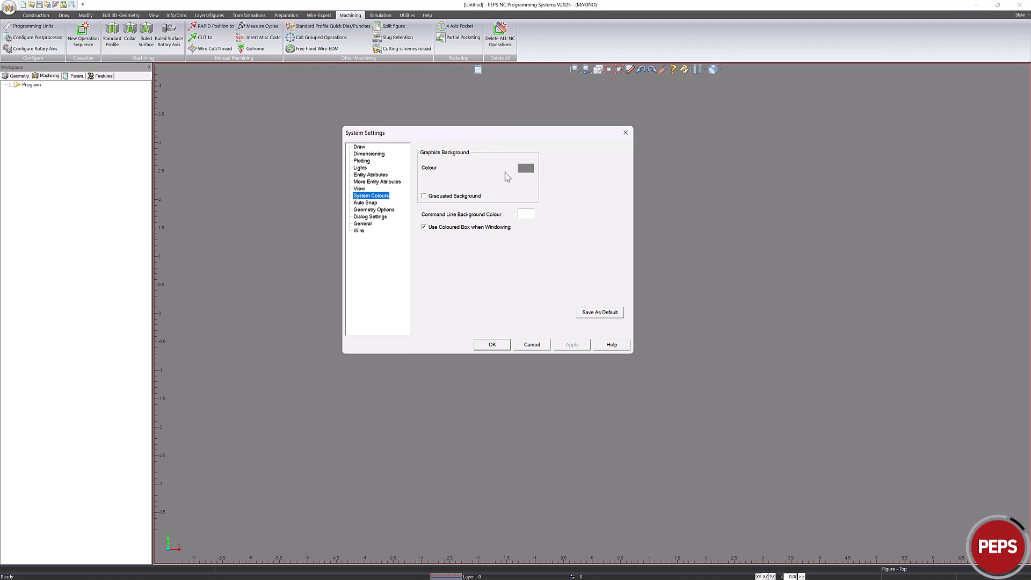
pyautogui.click(361, 204)
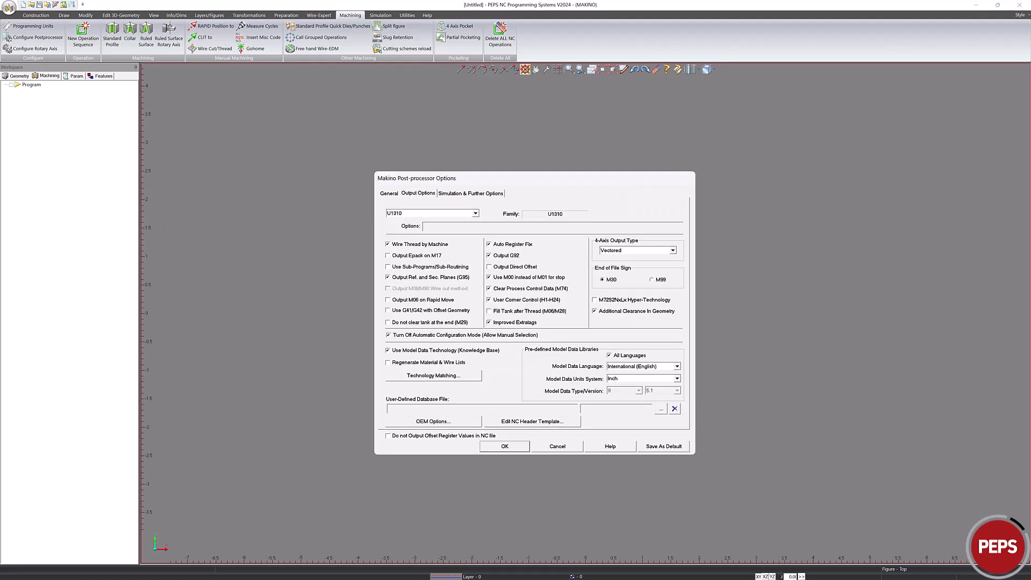
# Step: Accept PEPS 2024's post-processor options and review its View, System Colours and Auto Snap settings
pyautogui.click(505, 446)
pyautogui.rightClick(367, 202)
pyautogui.click(388, 221)
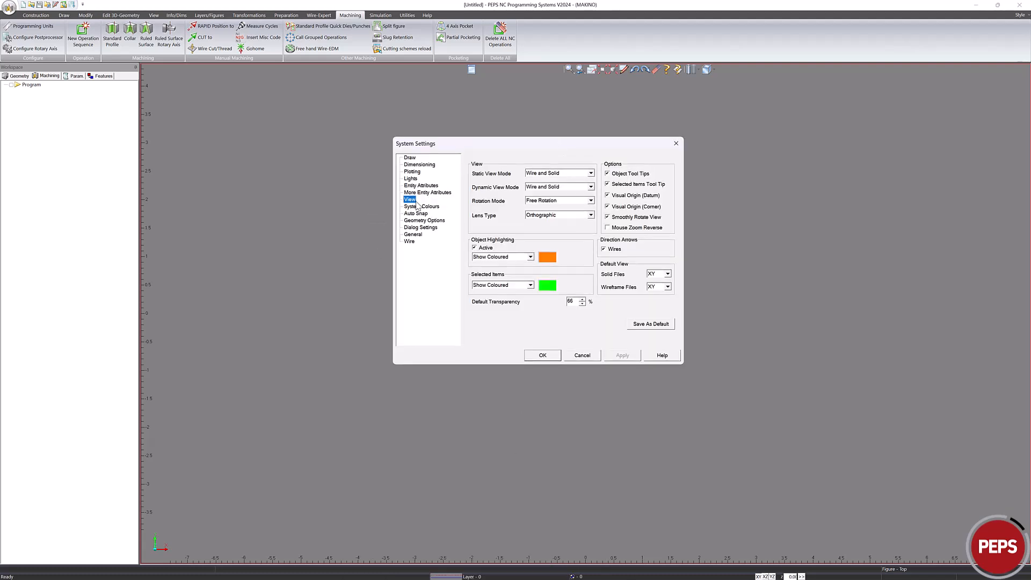
pyautogui.click(421, 207)
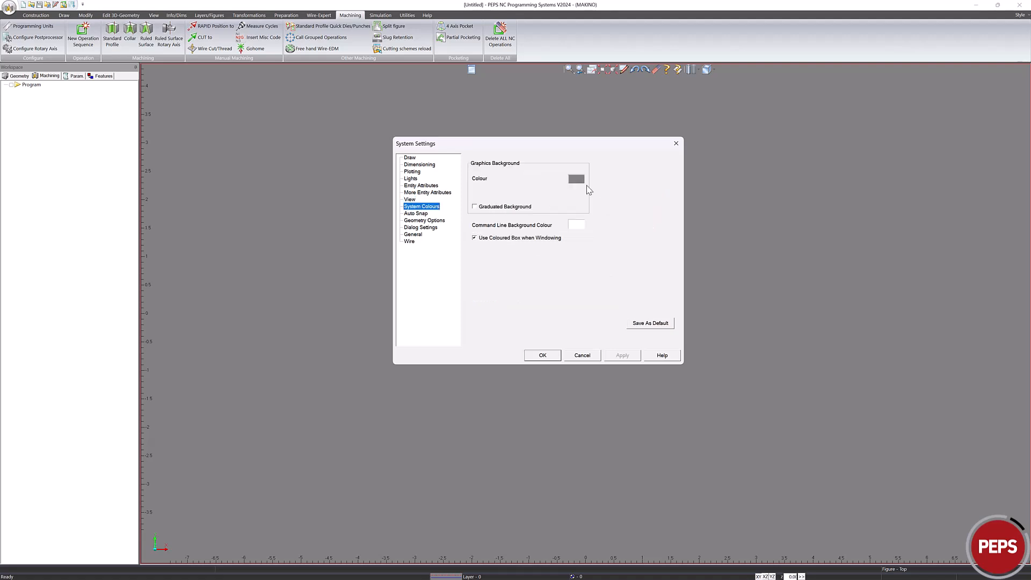
pyautogui.click(409, 213)
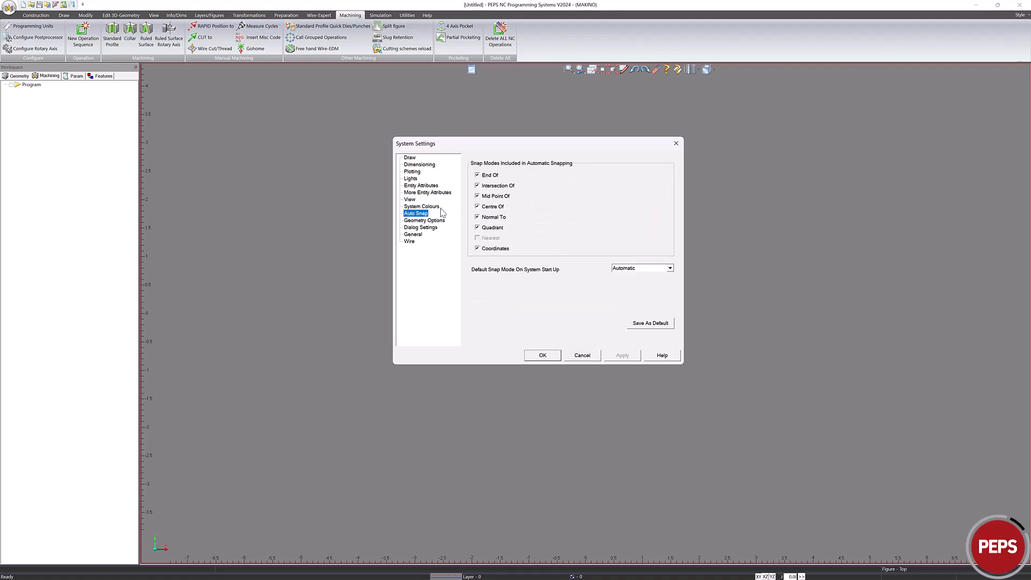
# Step: Cancel PEPS 2024's System Settings dialog without changes
pyautogui.click(588, 354)
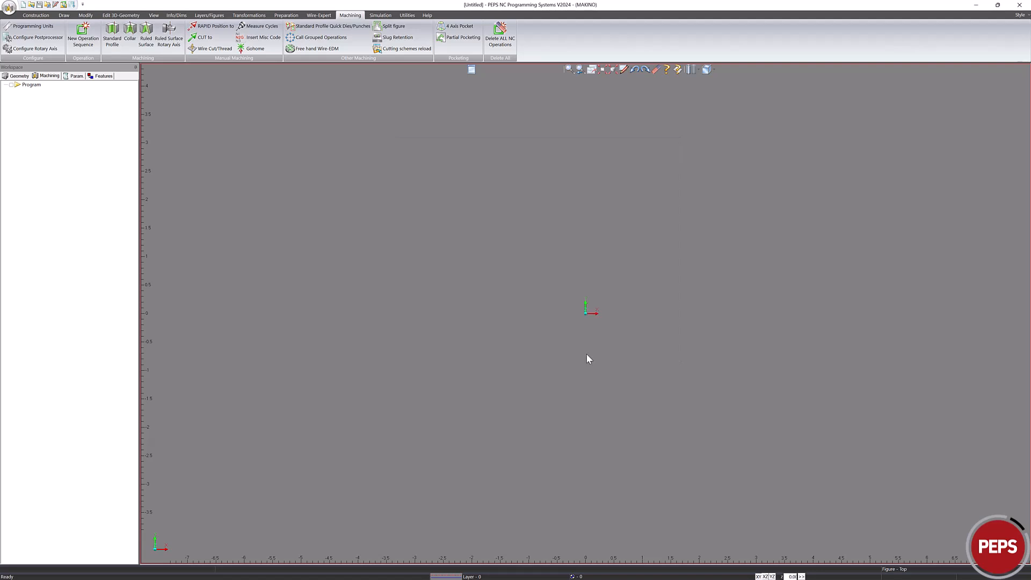